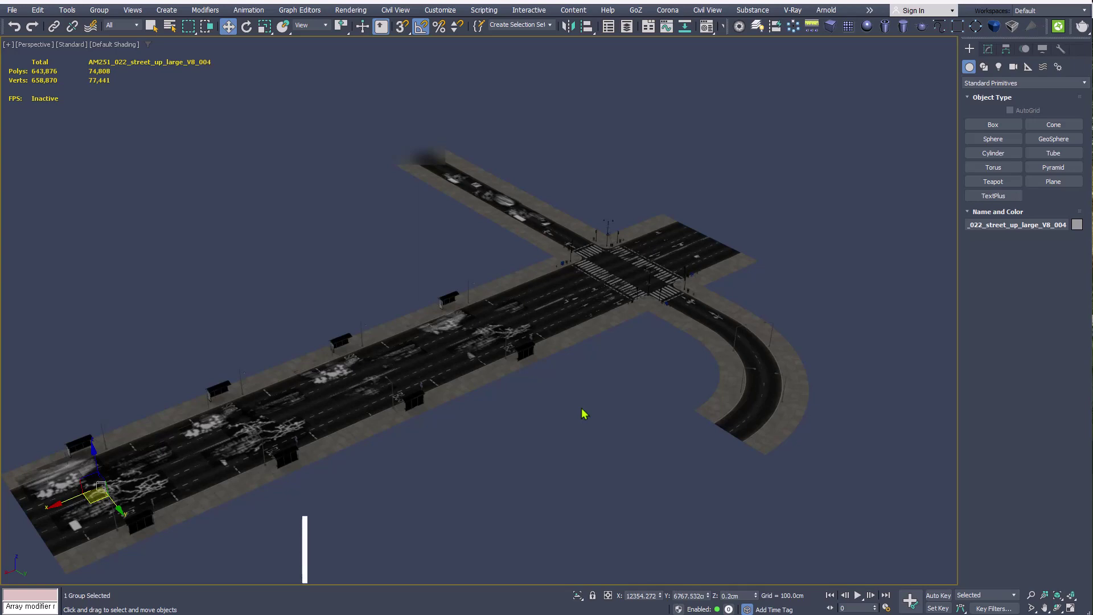
Pan across the street layout, then switch to the file window of AM251 Vray scene files.
middle_click_drag(583, 414, 523, 389)
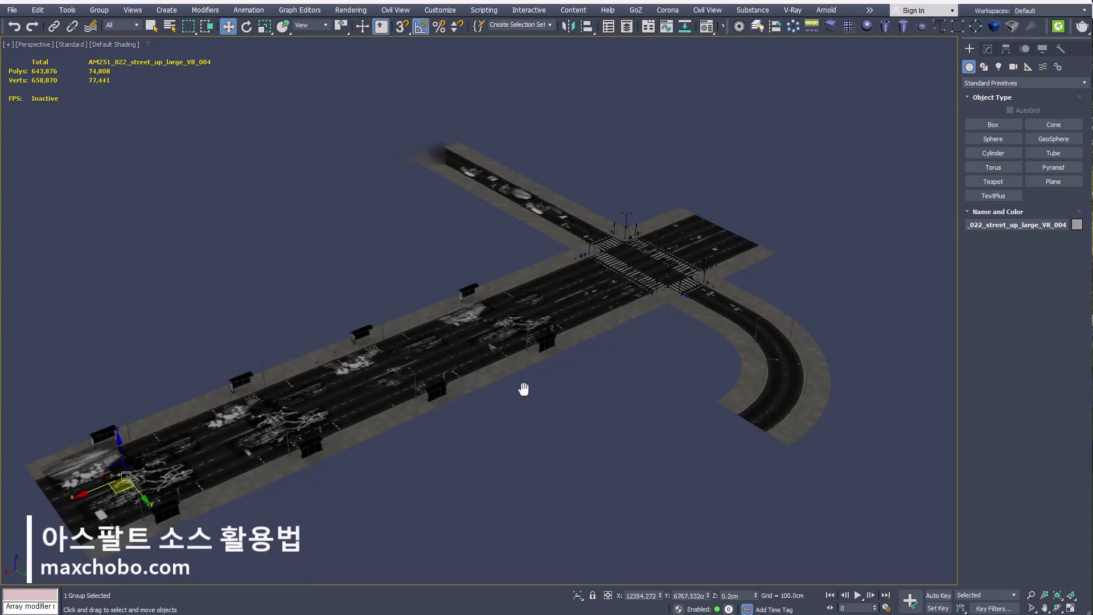
key("alt+Tab")
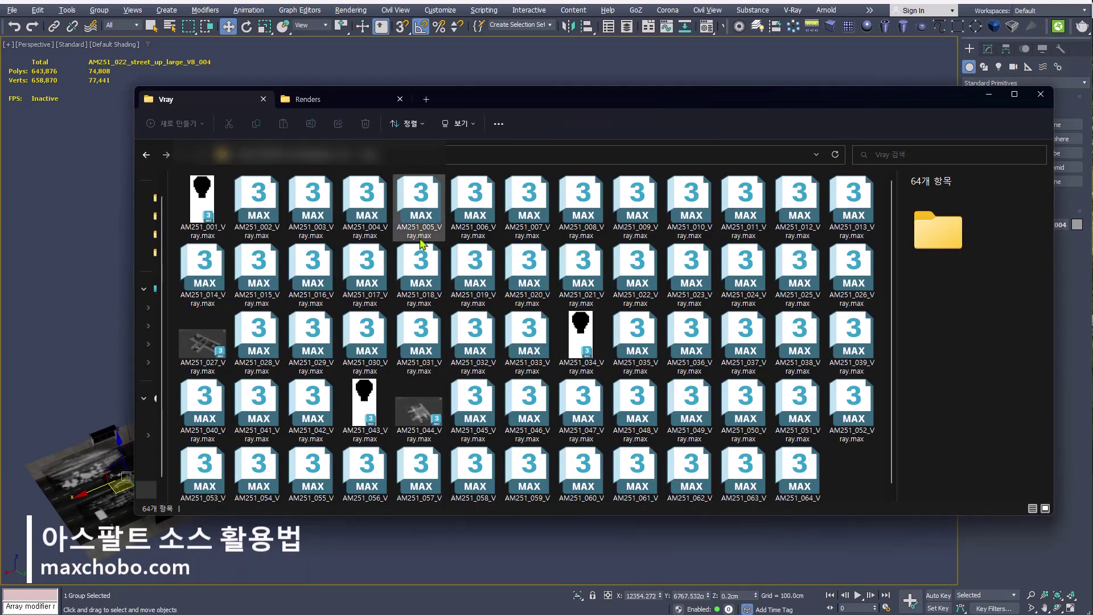
Browse the AM251 DVD's Corona and Vray folders from its top-level folder list.
key("BackSpace")
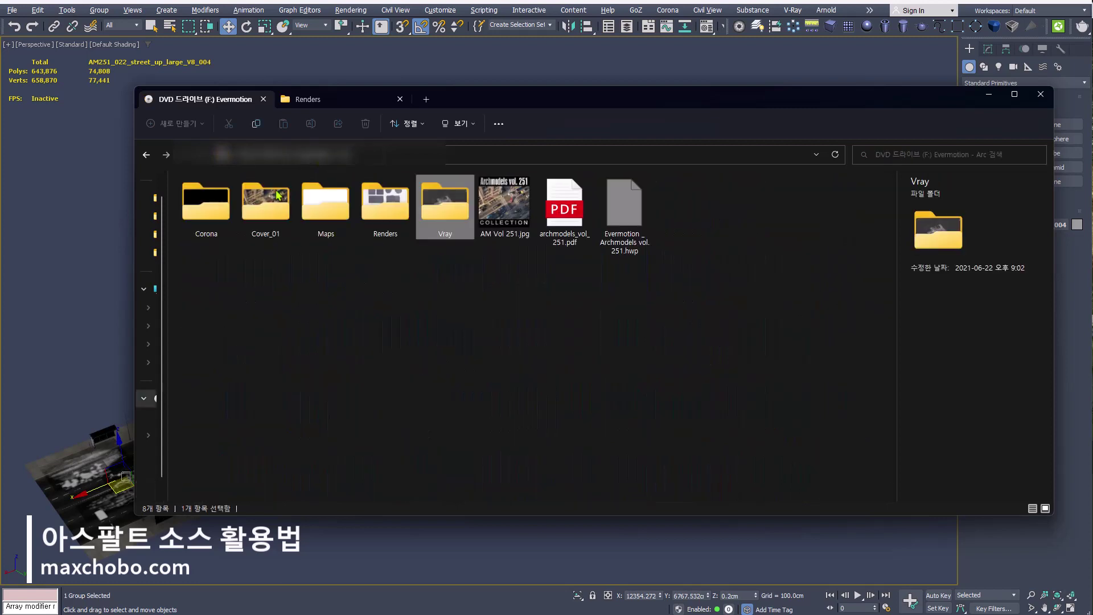
double_click(224, 215)
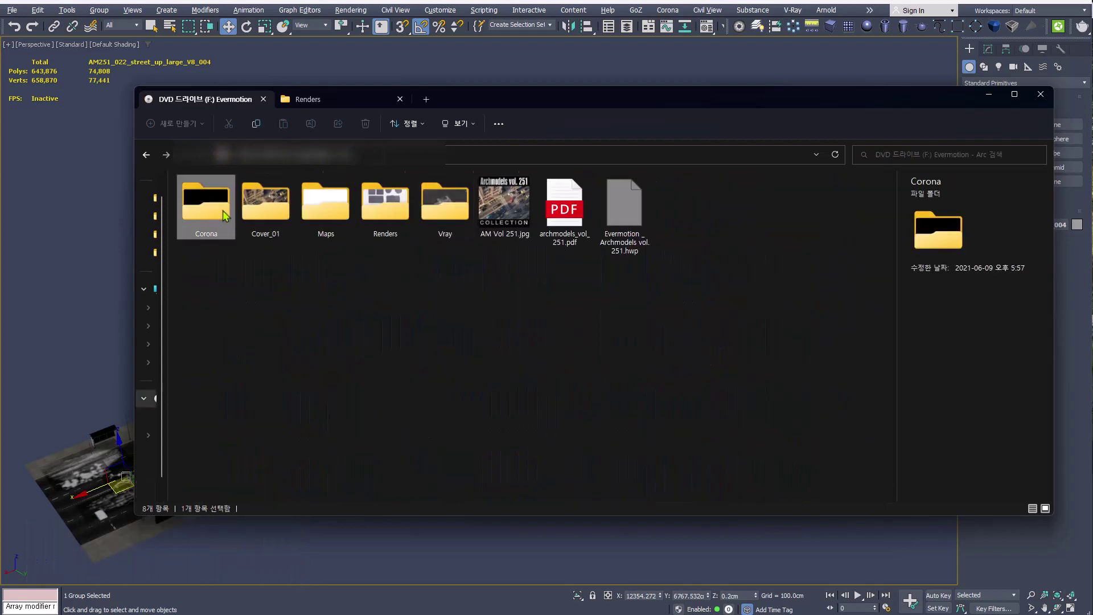
left_click(147, 155)
double_click(442, 215)
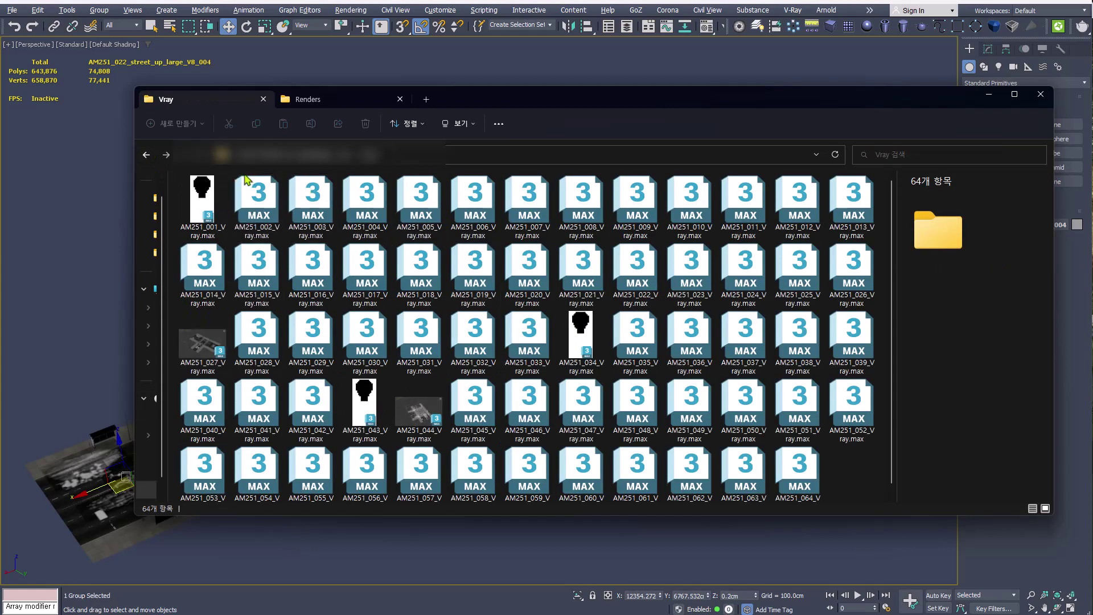
left_click(147, 155)
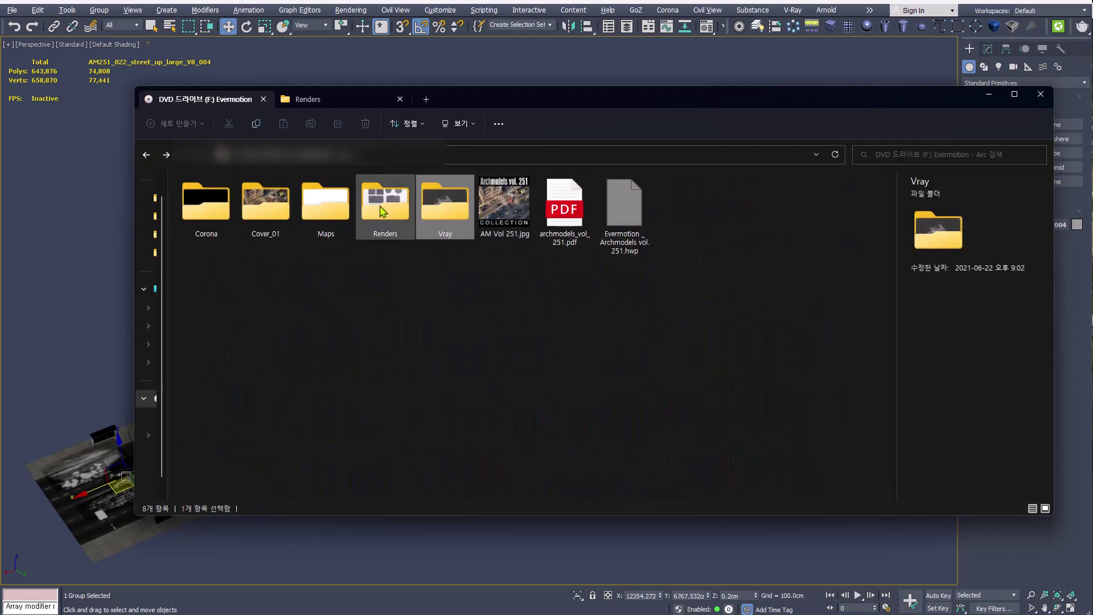
Preview the road pieces in the Renders folder, ending on the second Renders view.
double_click(382, 212)
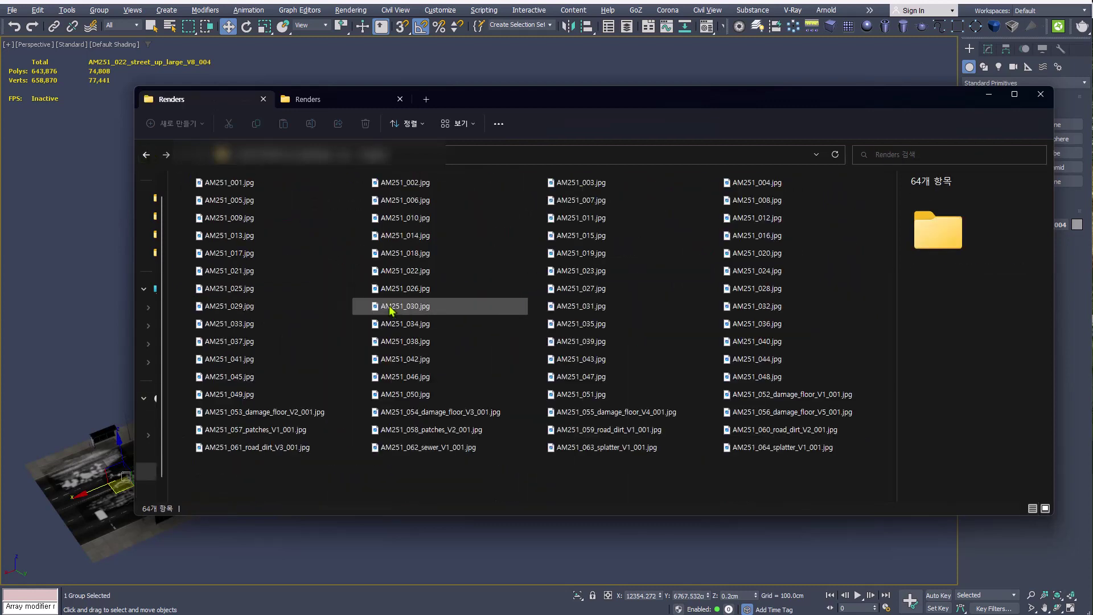
scroll(390, 310, "up", 3, "ctrl")
scroll(387, 310, "up", 2, "ctrl")
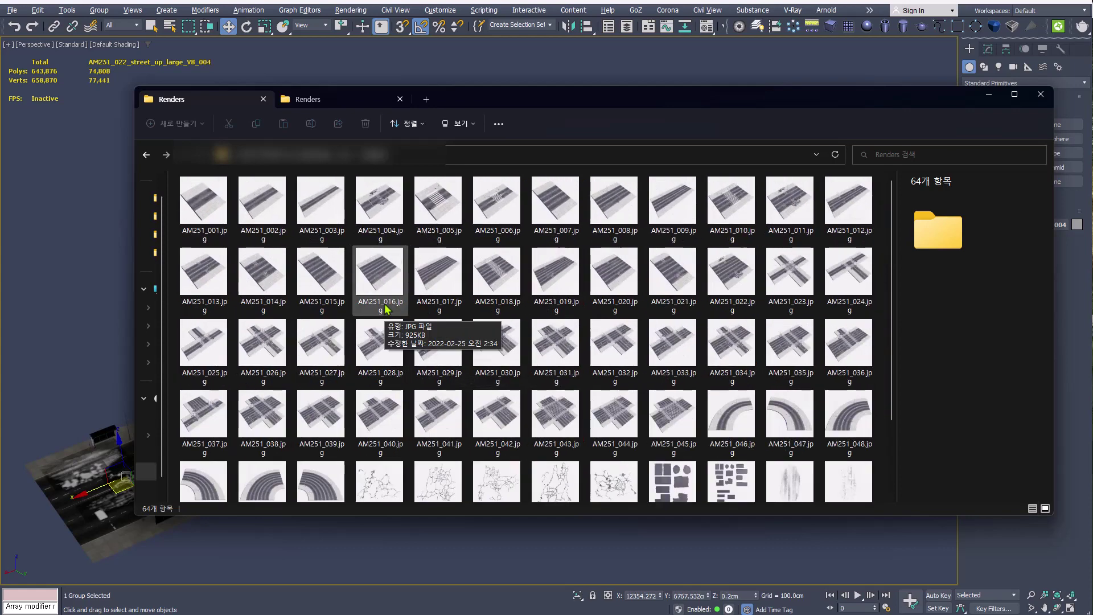
scroll(390, 310, "up", 2, "ctrl")
scroll(391, 310, "up", 2, "ctrl")
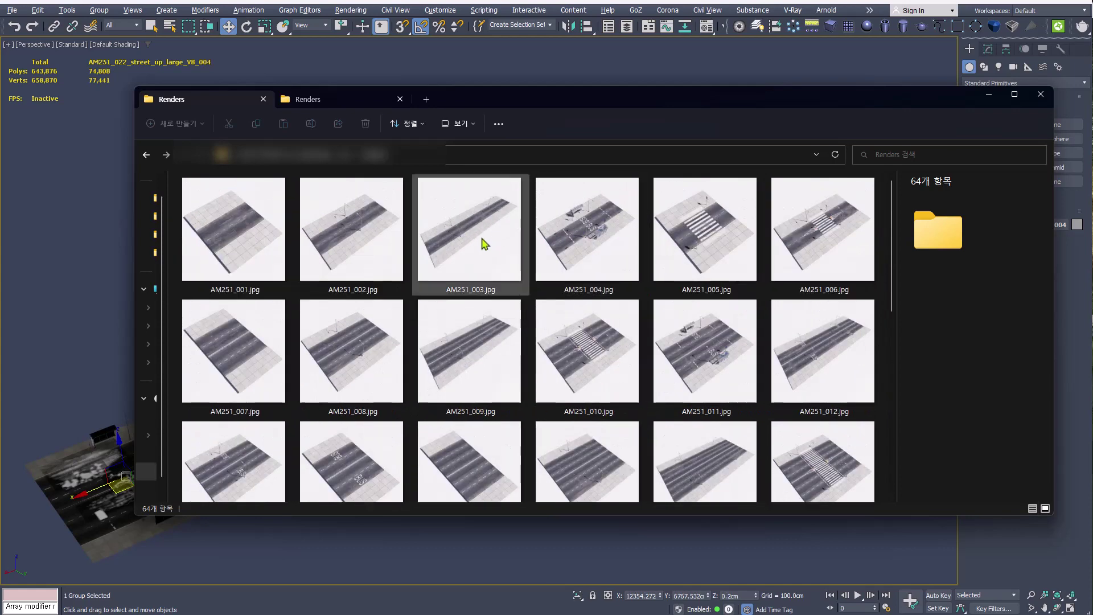
mouse_move(470, 289)
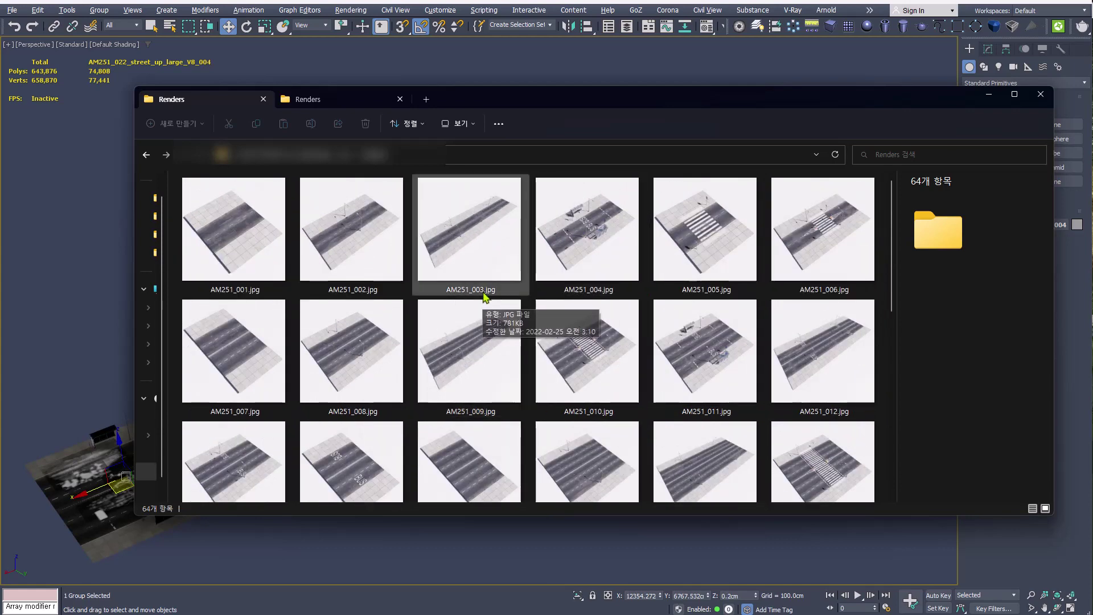
left_click(321, 101)
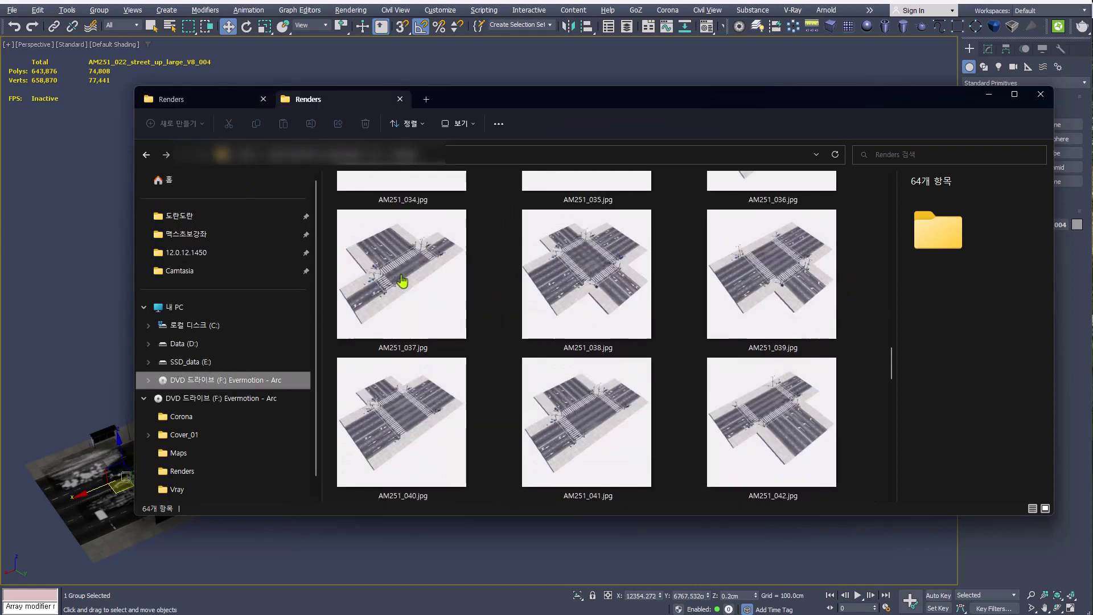
key("alt+Up")
Drag AM251_003_Vray.max from the Vray folder into the 3ds Max viewport and open it.
double_click(497, 228)
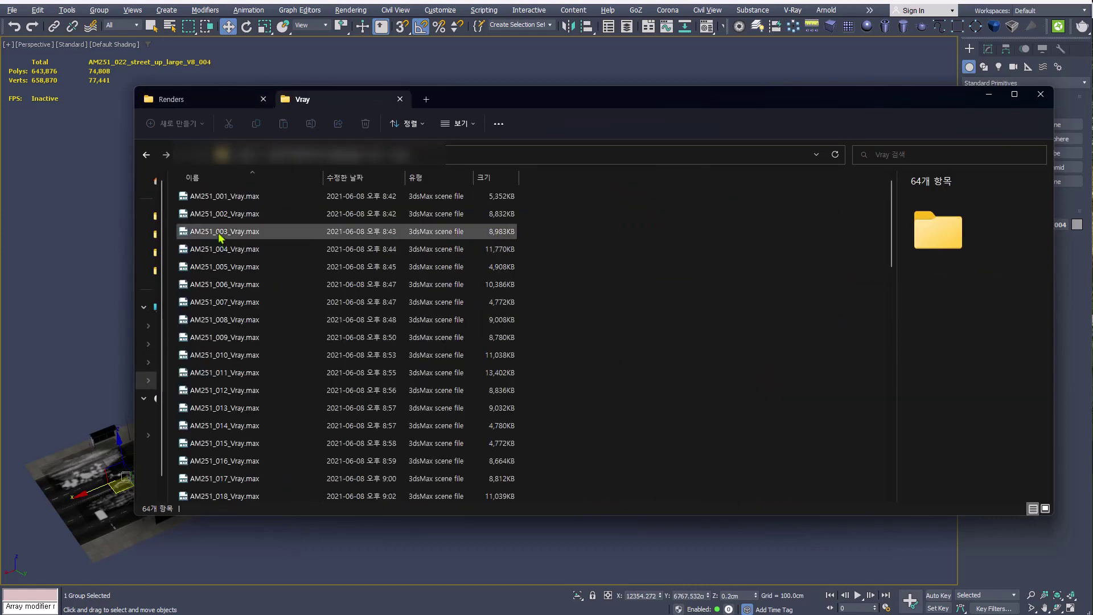
left_click(219, 235)
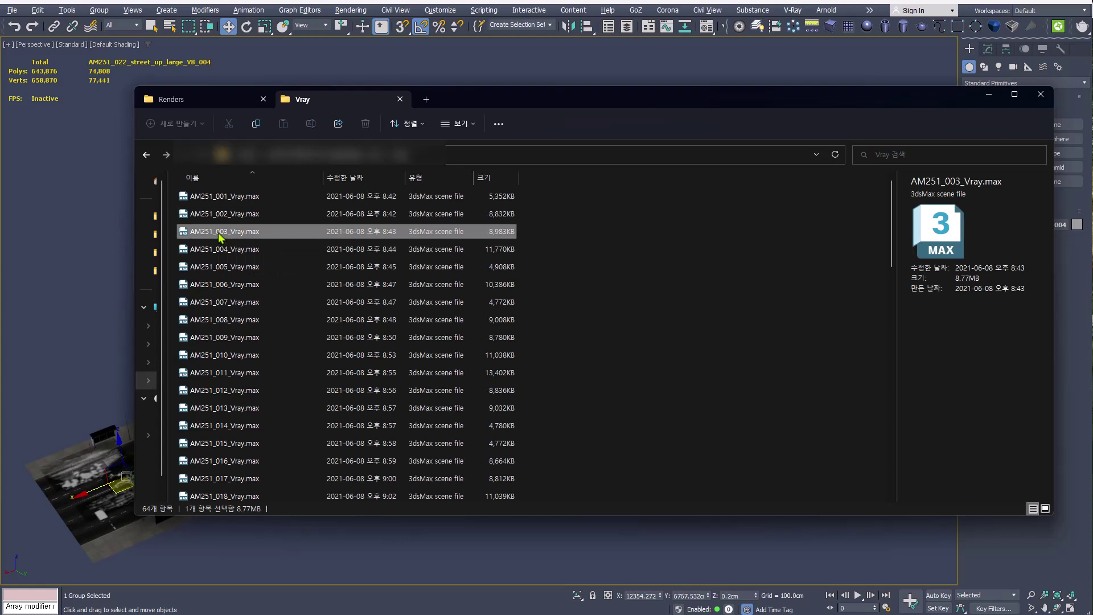
key("alt+Tab")
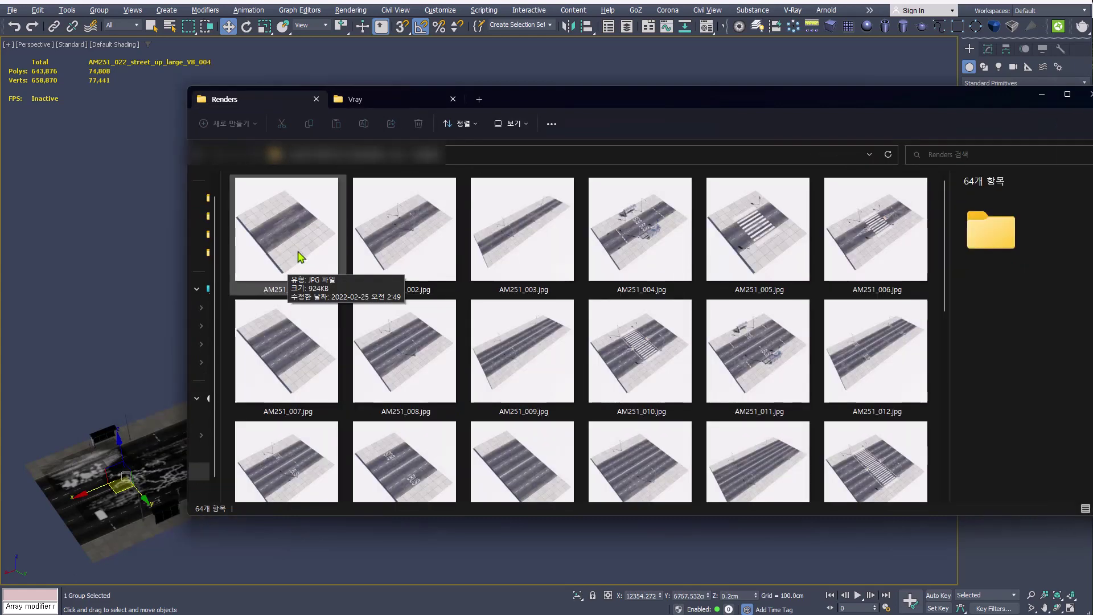
left_click(374, 103)
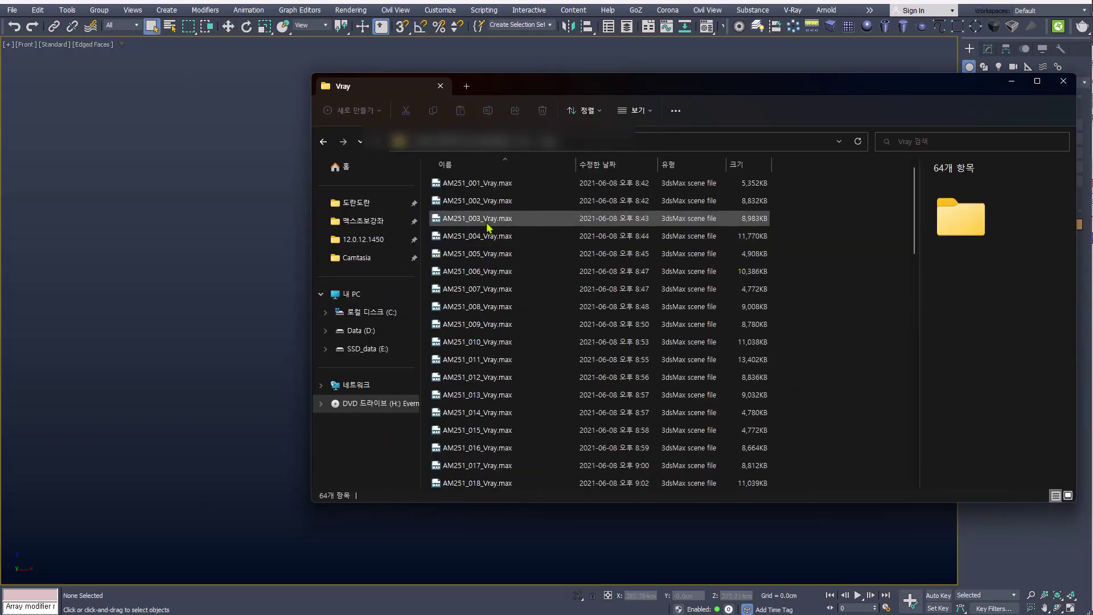
left_click_drag(486, 220, 191, 277)
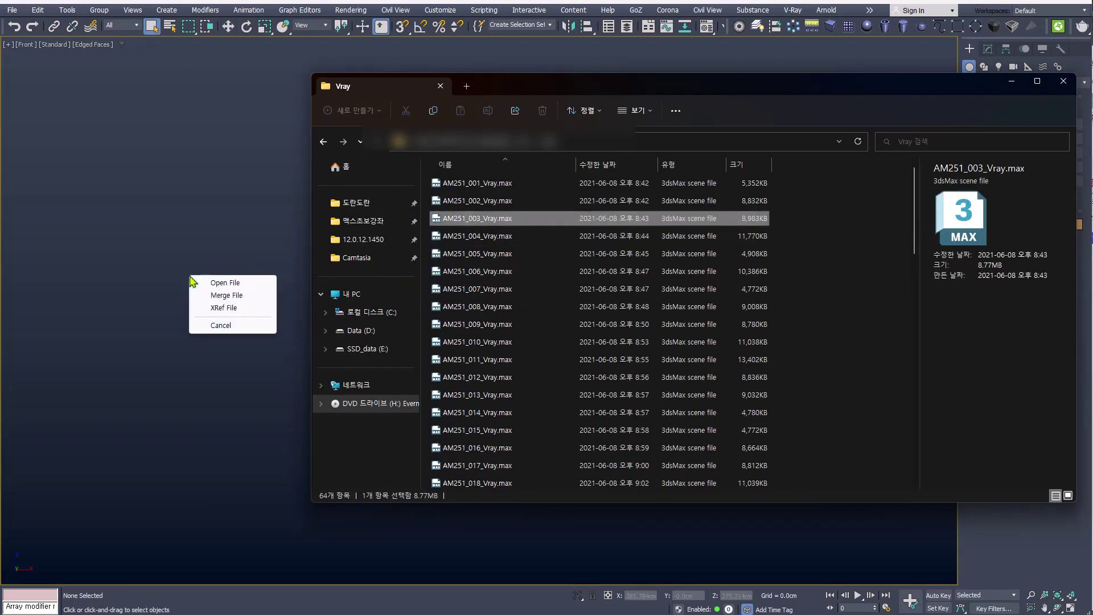
left_click(219, 285)
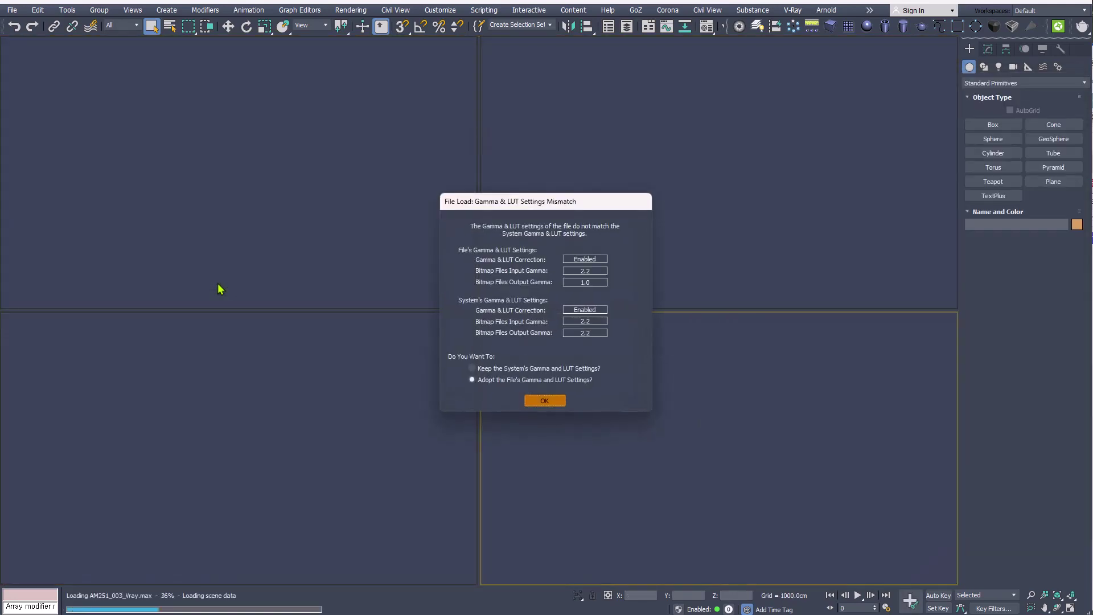
Accept the Gamma & LUT settings and bring up Configure External File Paths for the missing maps.
key("Return")
key("Return")
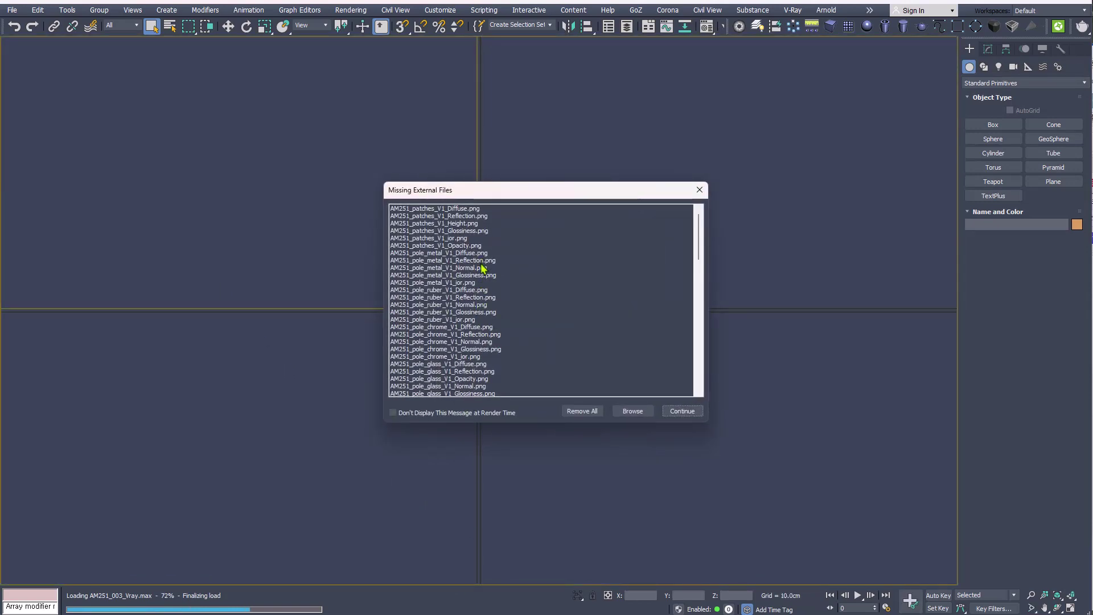
left_click(625, 414)
left_click(624, 411)
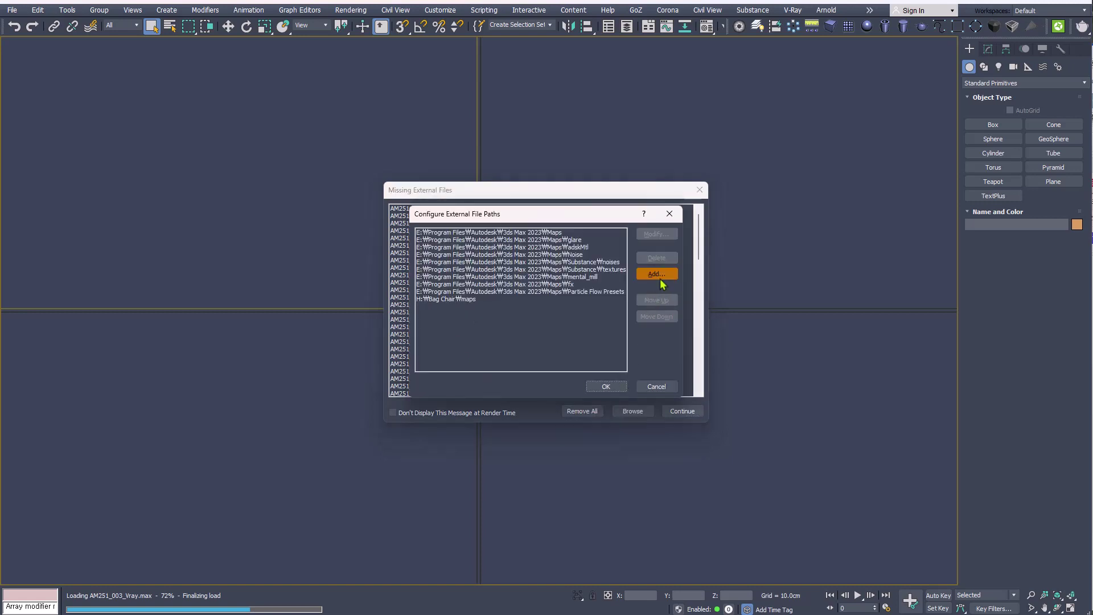
Add H:\Maps from the Evermotion DVD as an external file path, accepting the invalid-path warning.
left_click(662, 283)
left_click(463, 391)
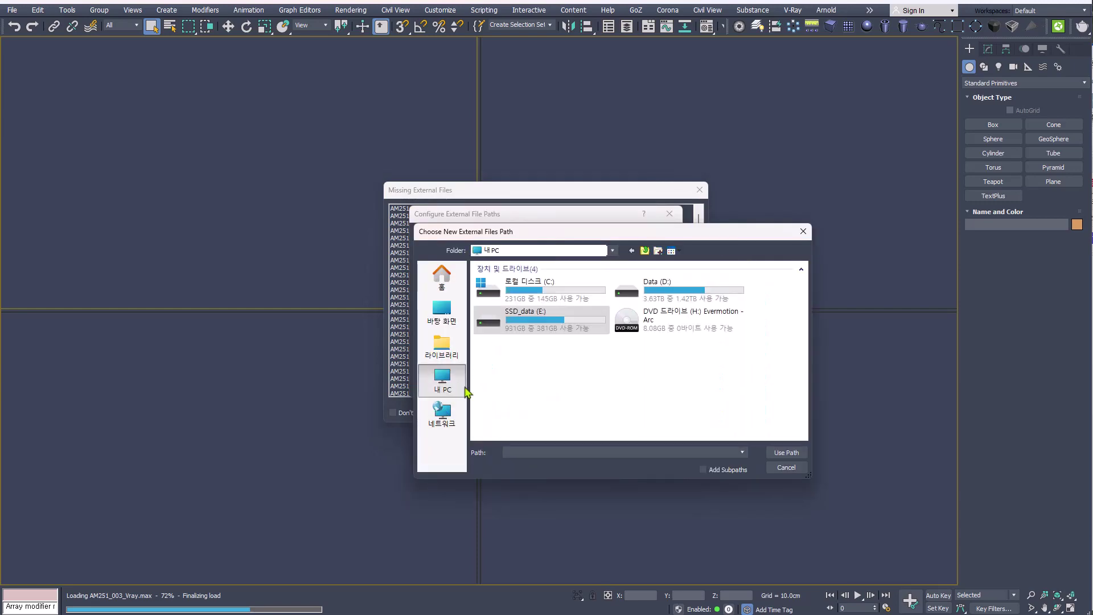
double_click(680, 320)
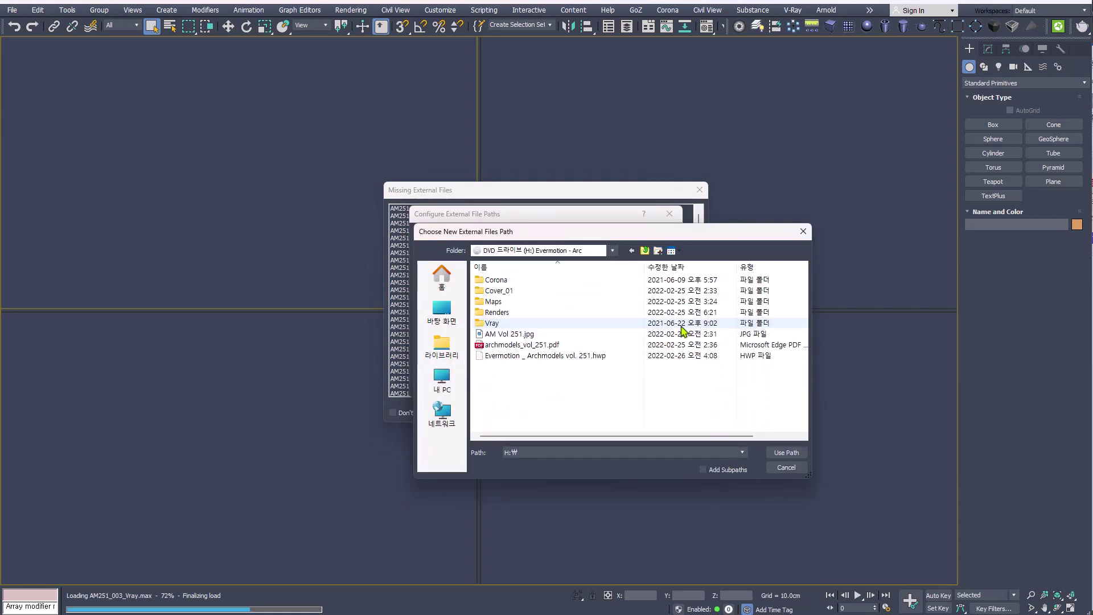
double_click(496, 302)
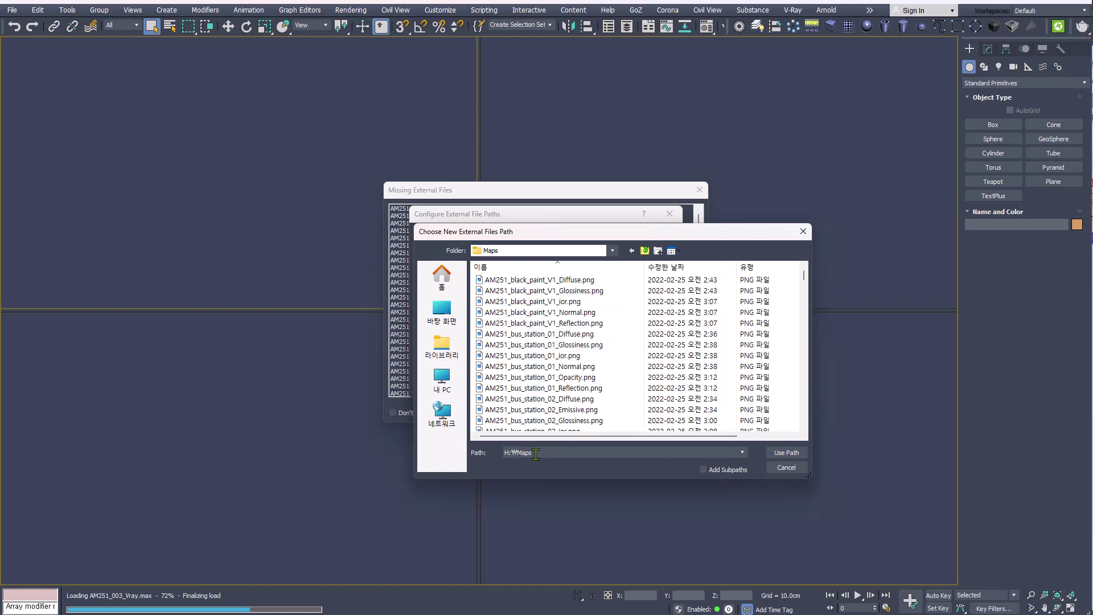
left_click(786, 453)
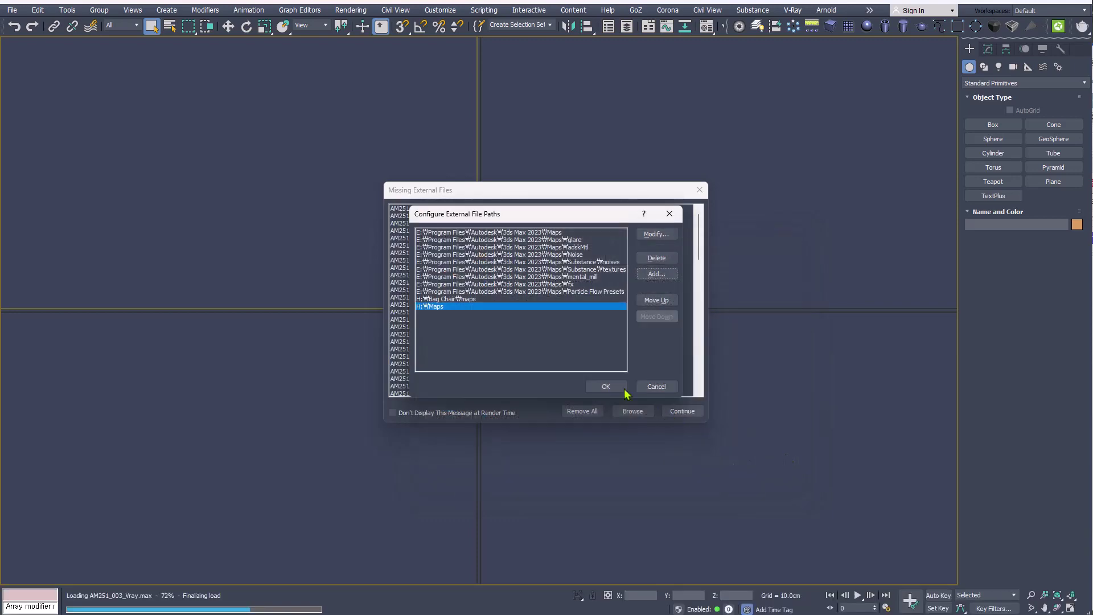
left_click(606, 387)
left_click(531, 336)
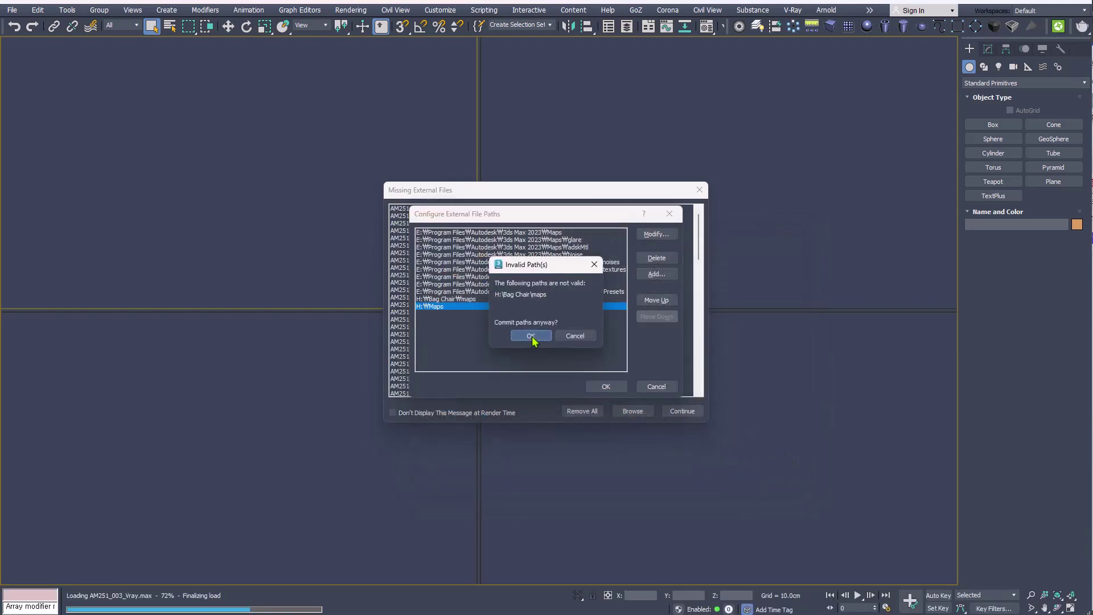
Finish loading AM251_003 with its found maps and orbit to look down on the street.
left_click(682, 411)
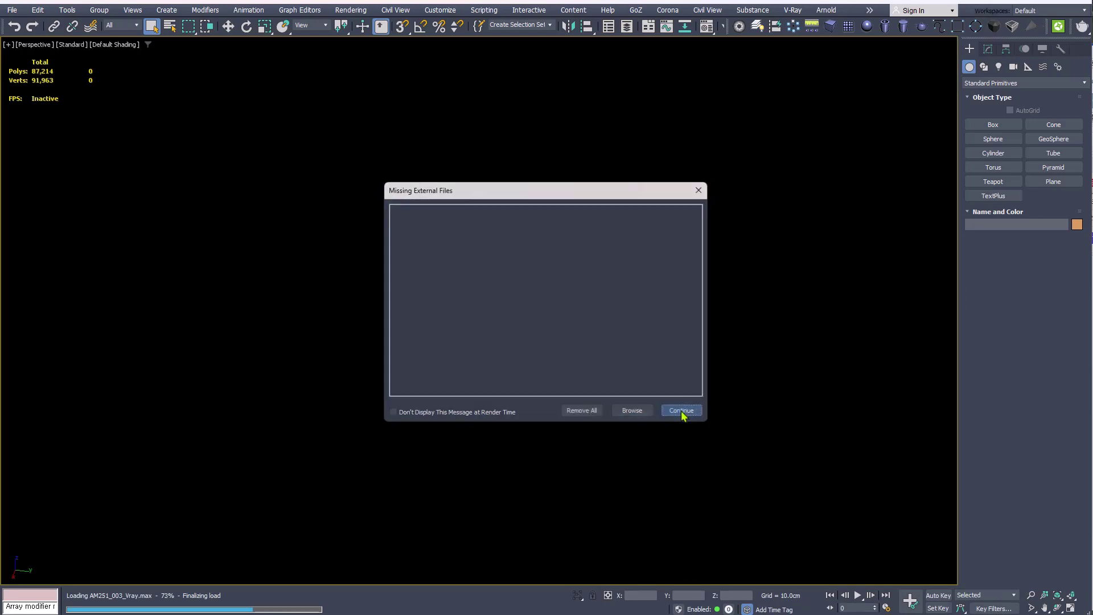
scroll(408, 292, "up", 5)
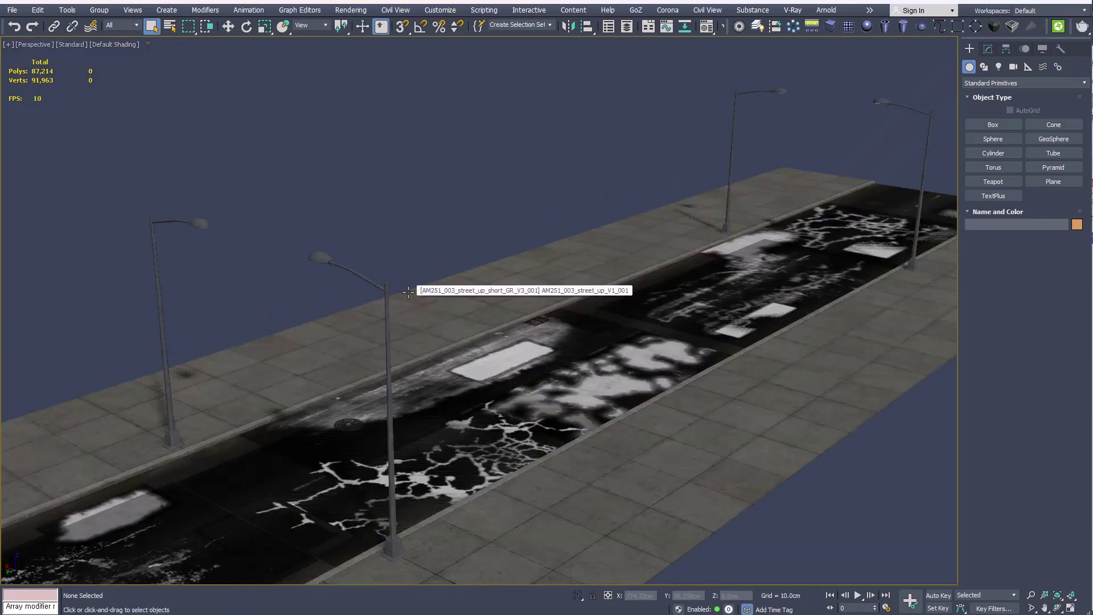
scroll(408, 292, "down", 3)
middle_click_drag(408, 291, 514, 322, "alt")
scroll(515, 323, "up", 2)
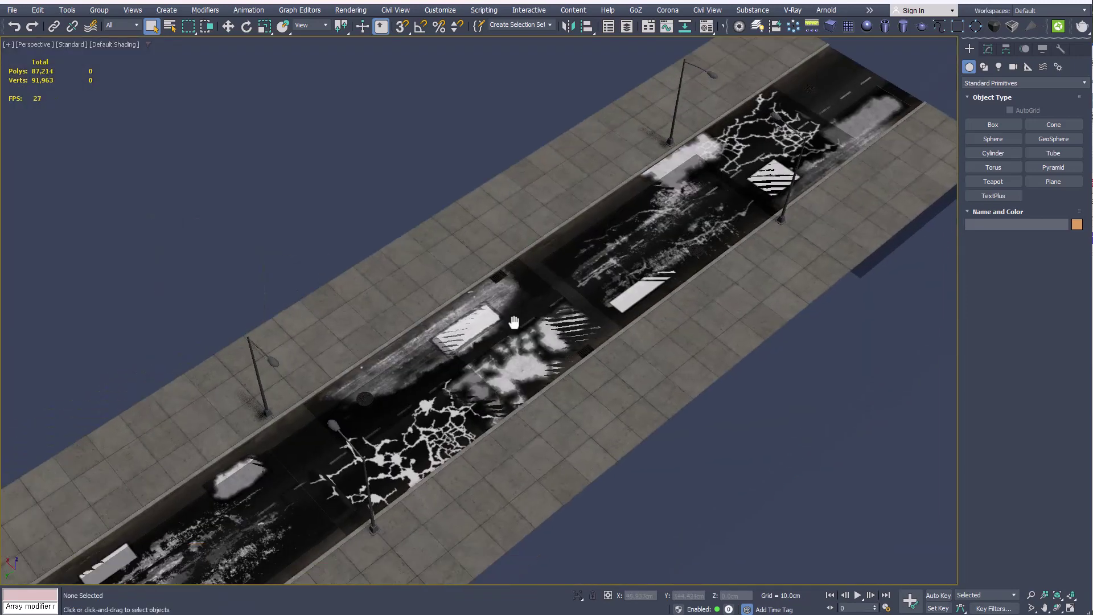
scroll(514, 323, "down", 2)
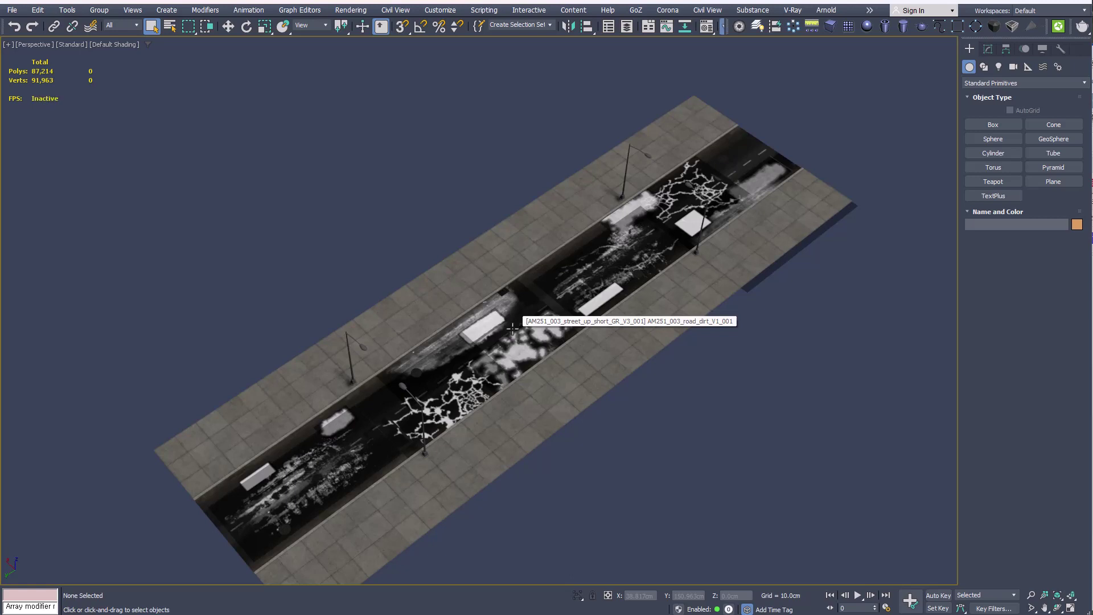
key("F10")
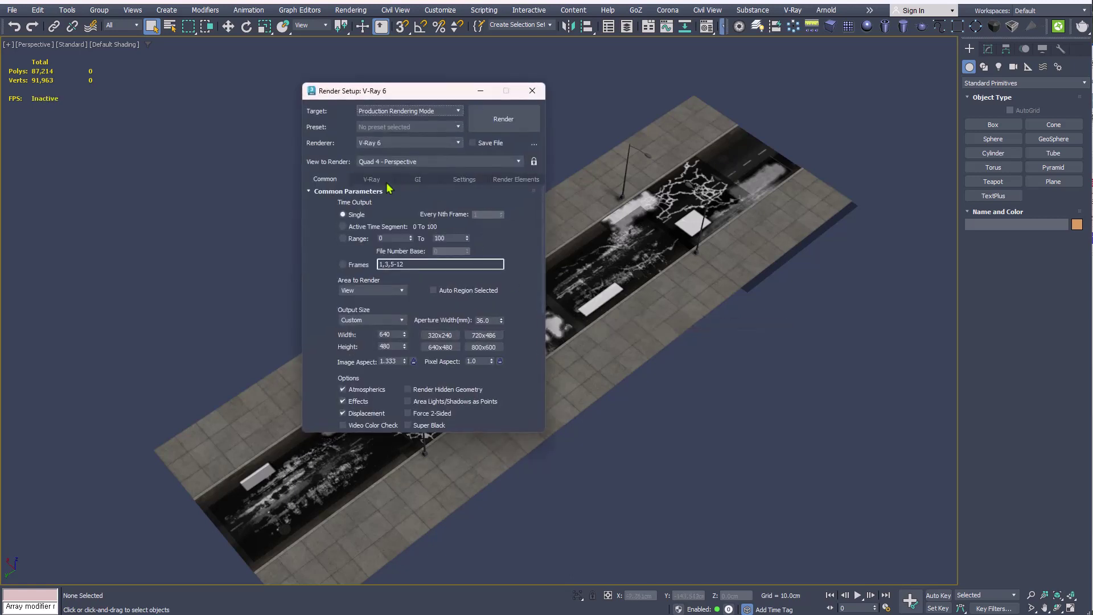
Enable V-Ray's built-in frame buffer in Render Setup, close it, and select the street group.
left_click(372, 179)
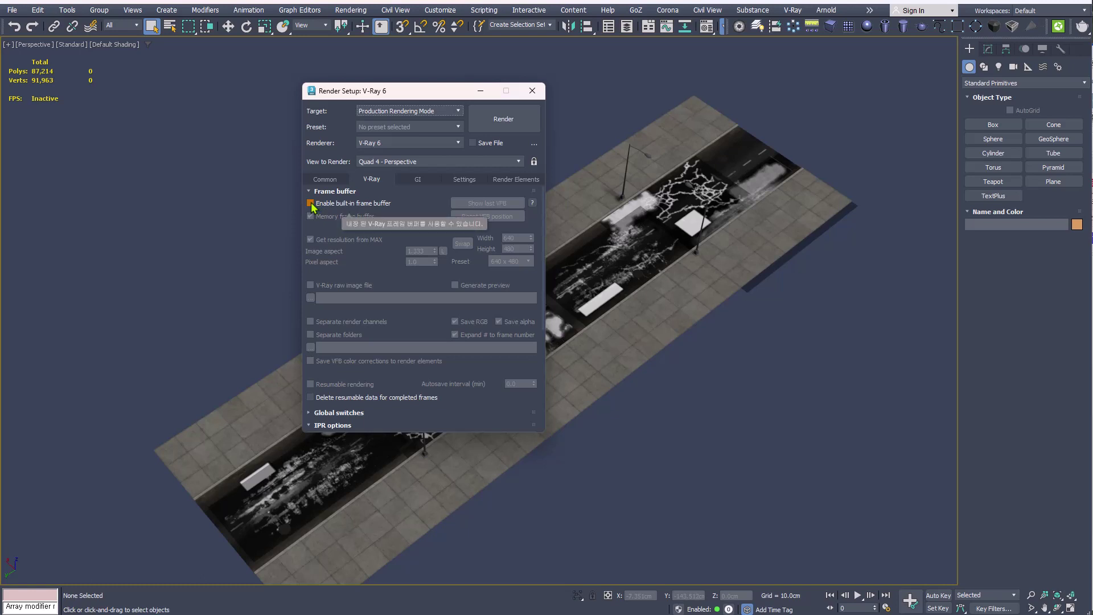
left_click(310, 204)
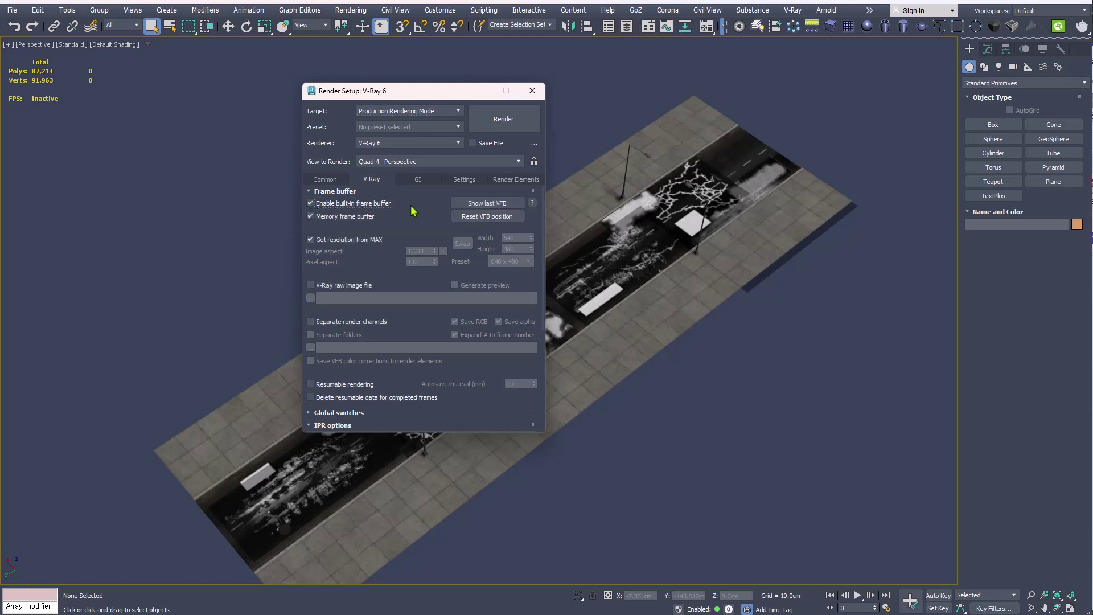
left_click(532, 90)
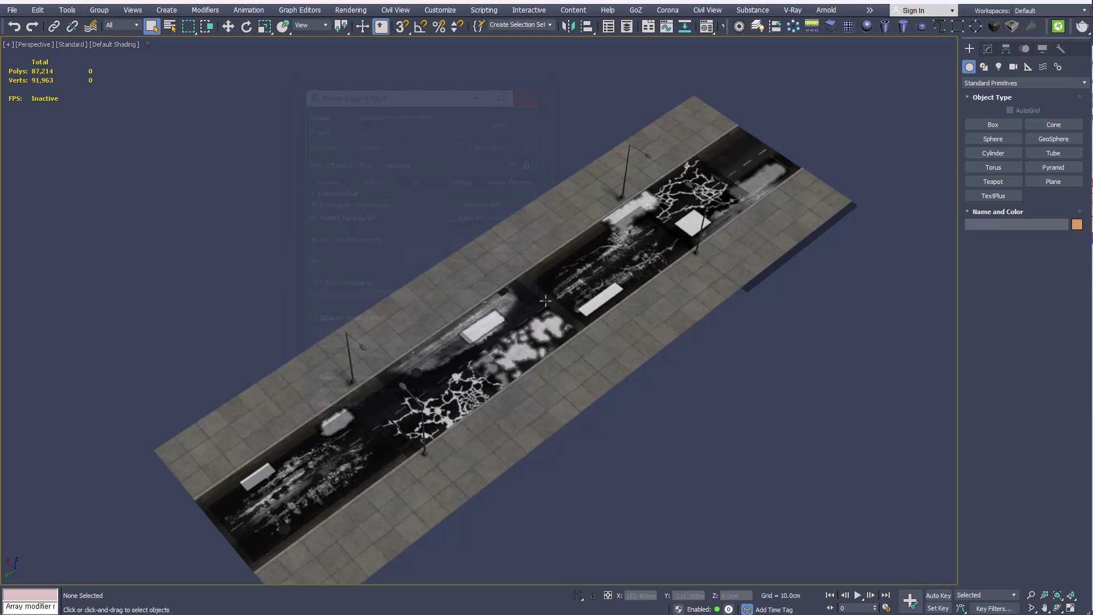
left_click(548, 329)
Set the environment background colour to light grey 205, 205, 205.
key("8")
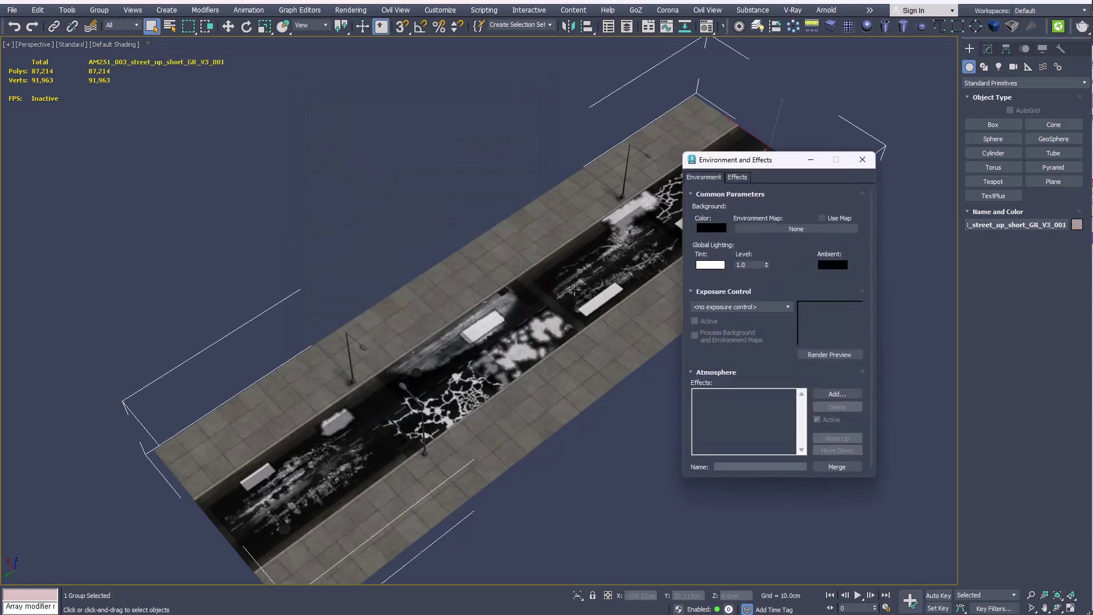
left_click(711, 228)
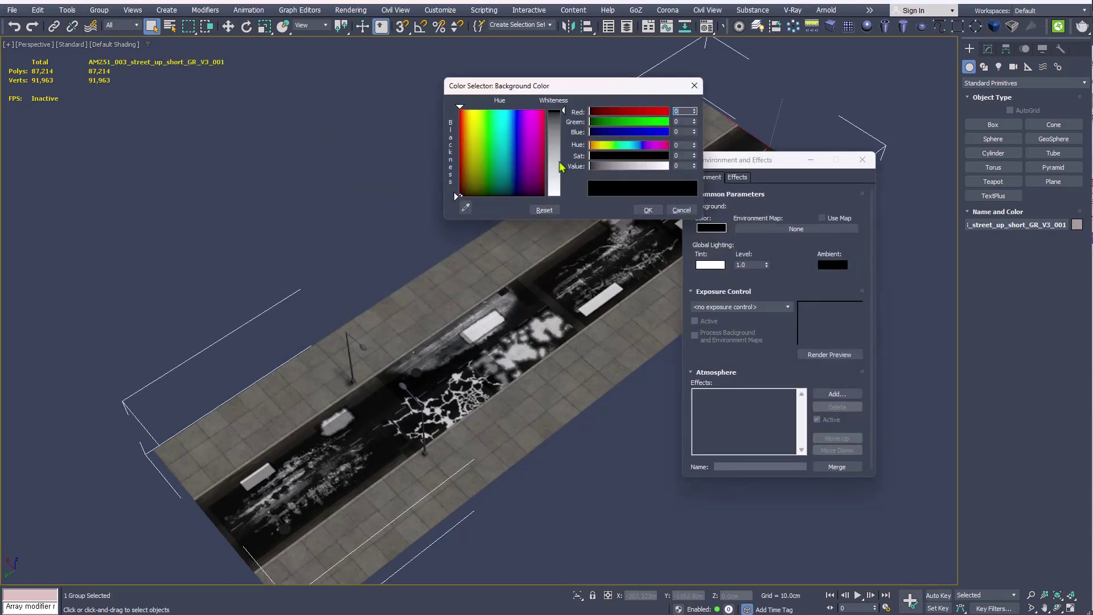
mouse_move(555, 154)
left_mouse_down()
mouse_move(555, 169)
mouse_move(555, 122)
left_mouse_up()
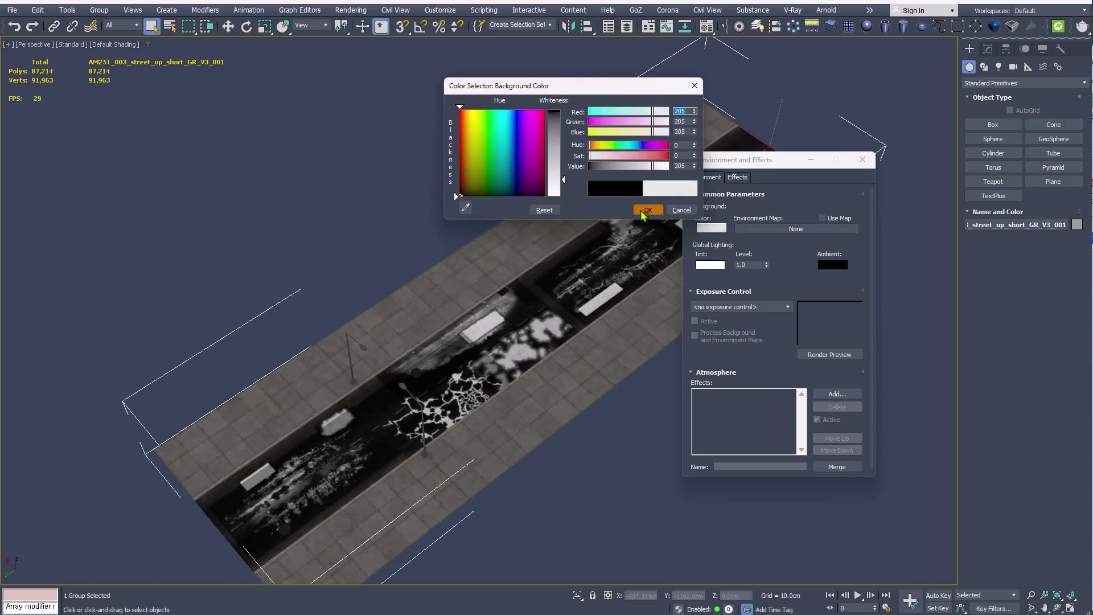
left_click(648, 210)
left_click(859, 166)
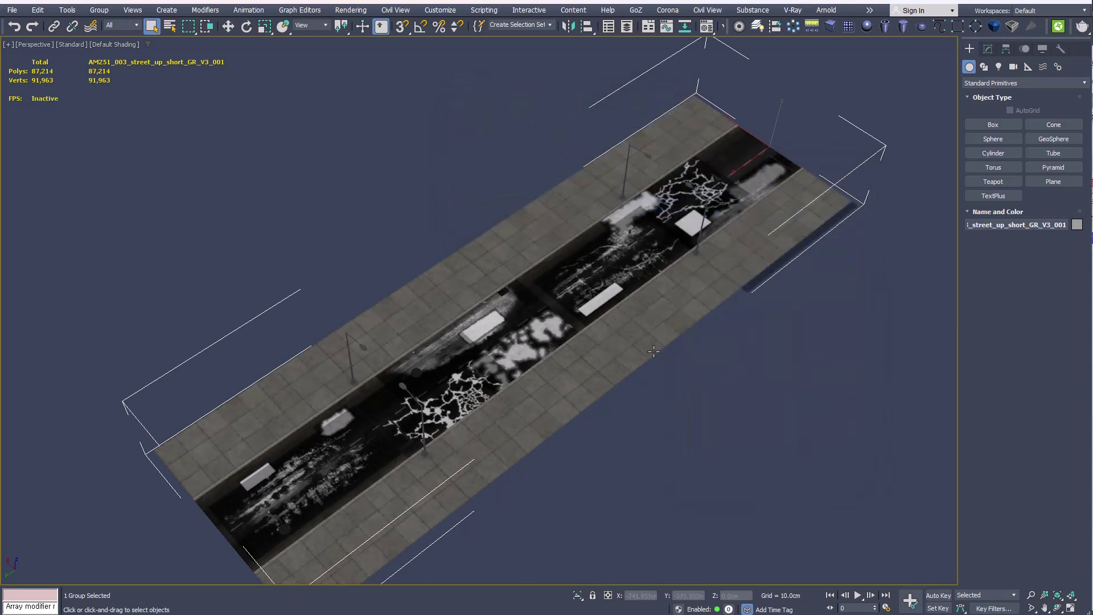
Render a Shift+Q test image of the street and inspect it in the V-Ray Frame Buffer.
key("shift+q")
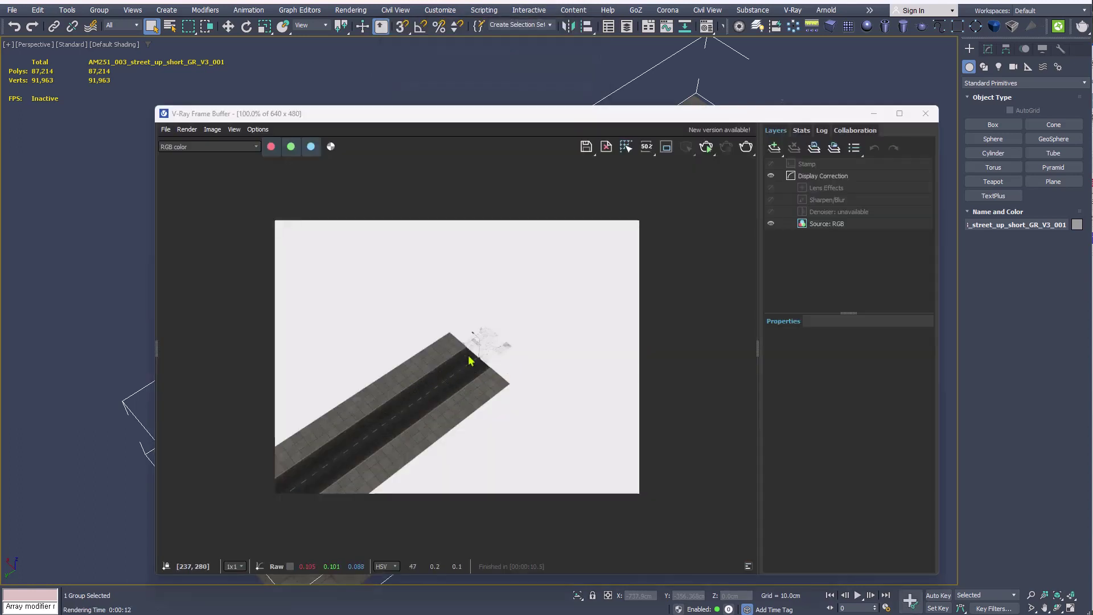
scroll(376, 439, "up", 1)
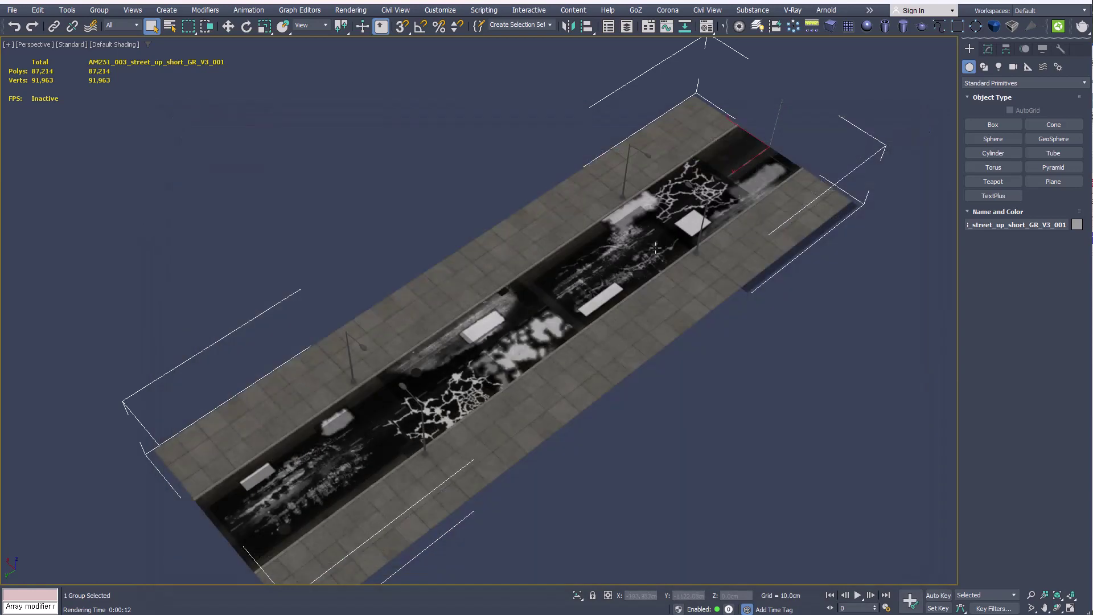
scroll(629, 289, "down", 1)
scroll(597, 320, "down", 3)
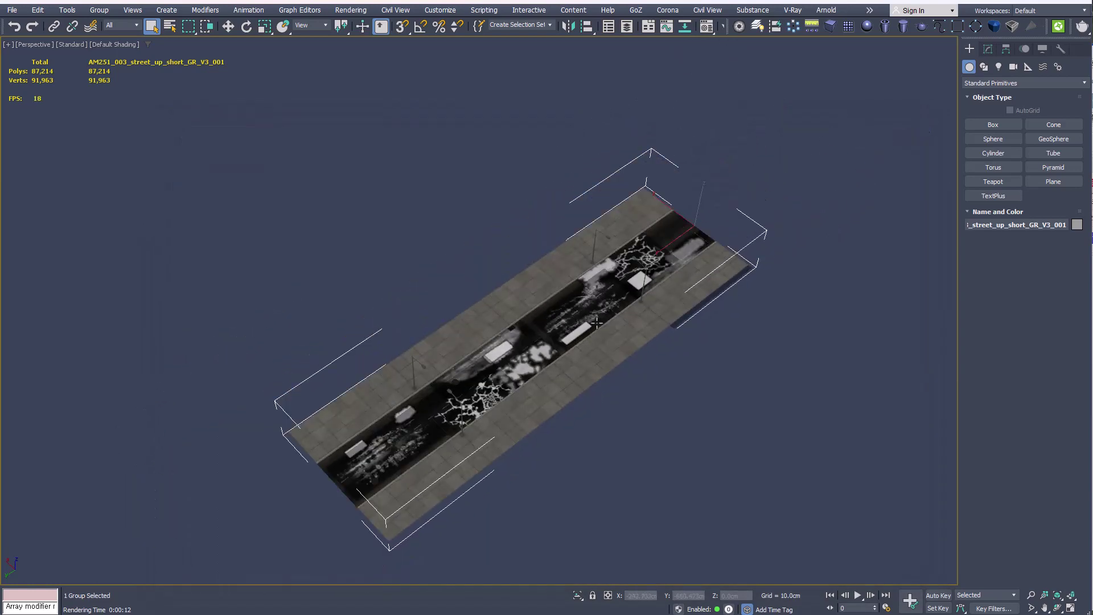
middle_click_drag(563, 263, 550, 244)
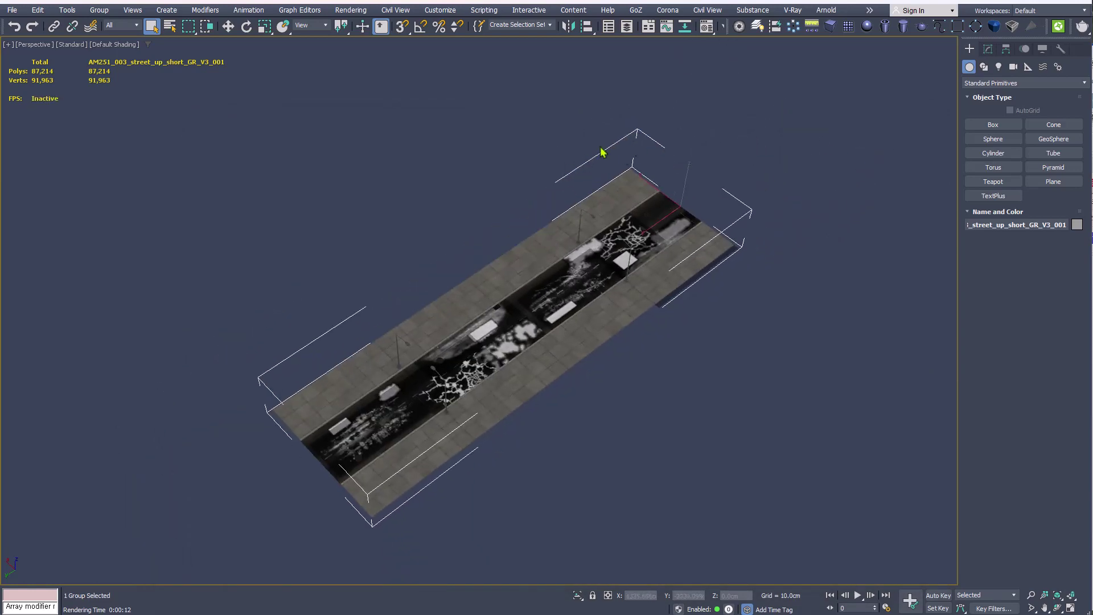
Shift-move the street group with vertex snapping to make 3 end-to-end copies.
key("j")
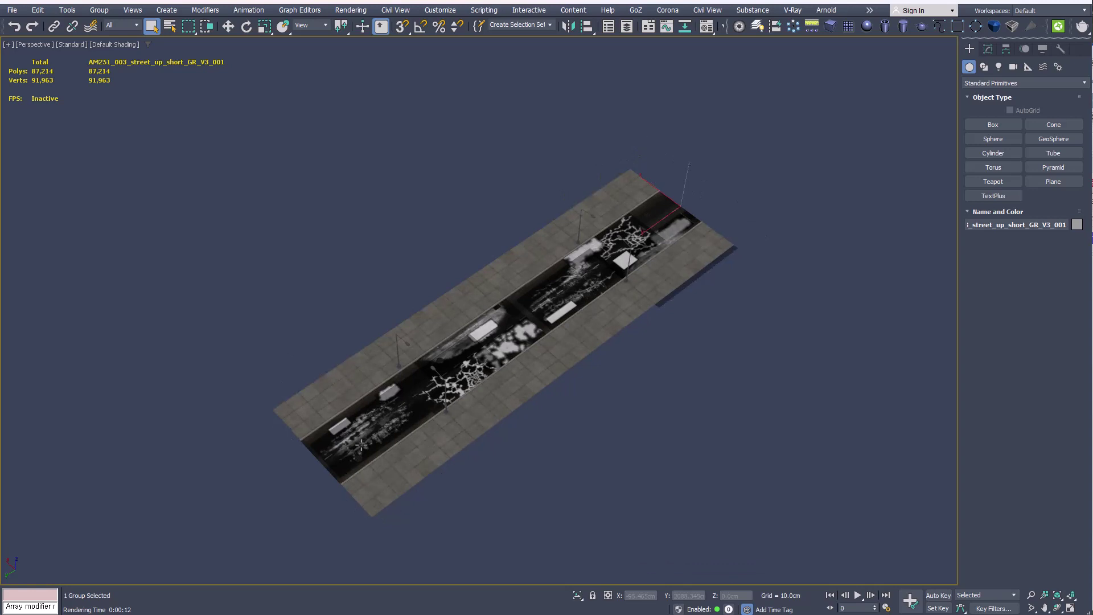
key("w")
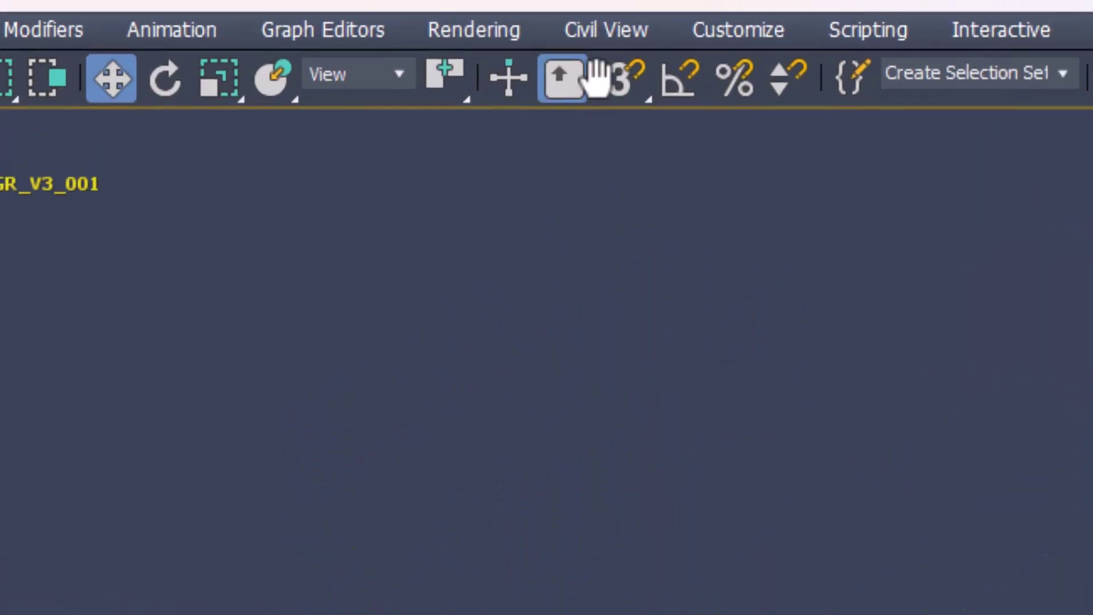
left_click(402, 29)
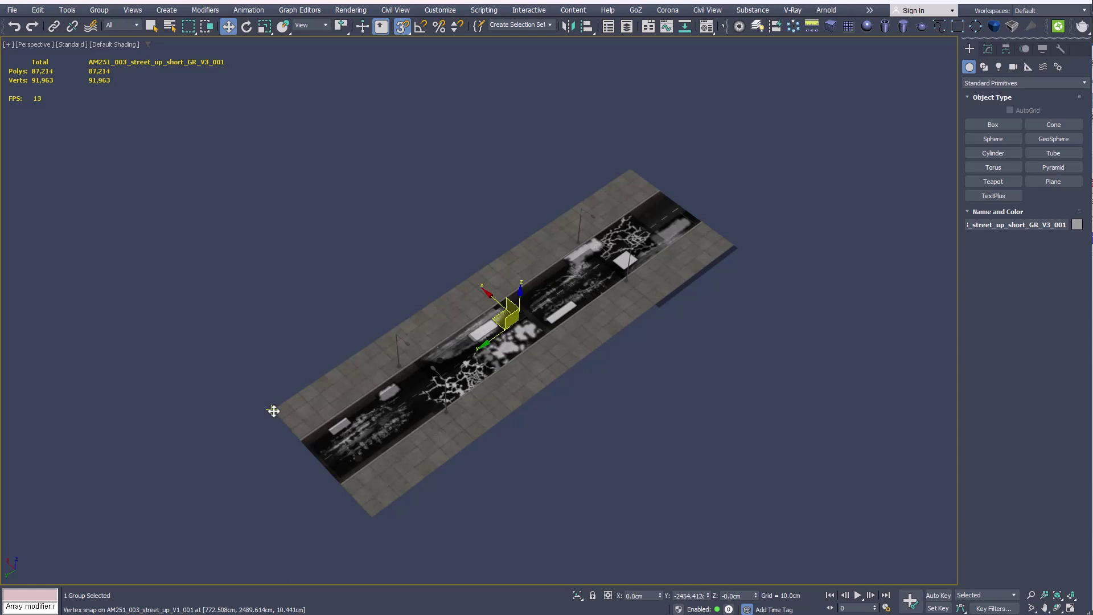
mouse_move(274, 411)
left_mouse_down("shift")
mouse_move(636, 188)
mouse_move(630, 169)
left_mouse_up("shift")
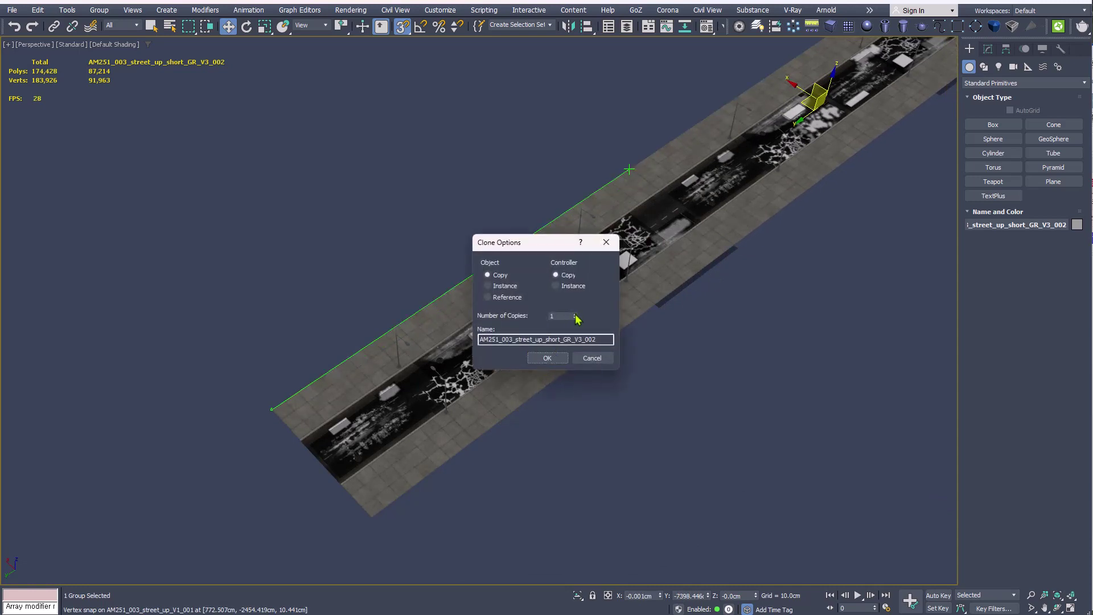
left_click(547, 358)
scroll(484, 456, "down", 3)
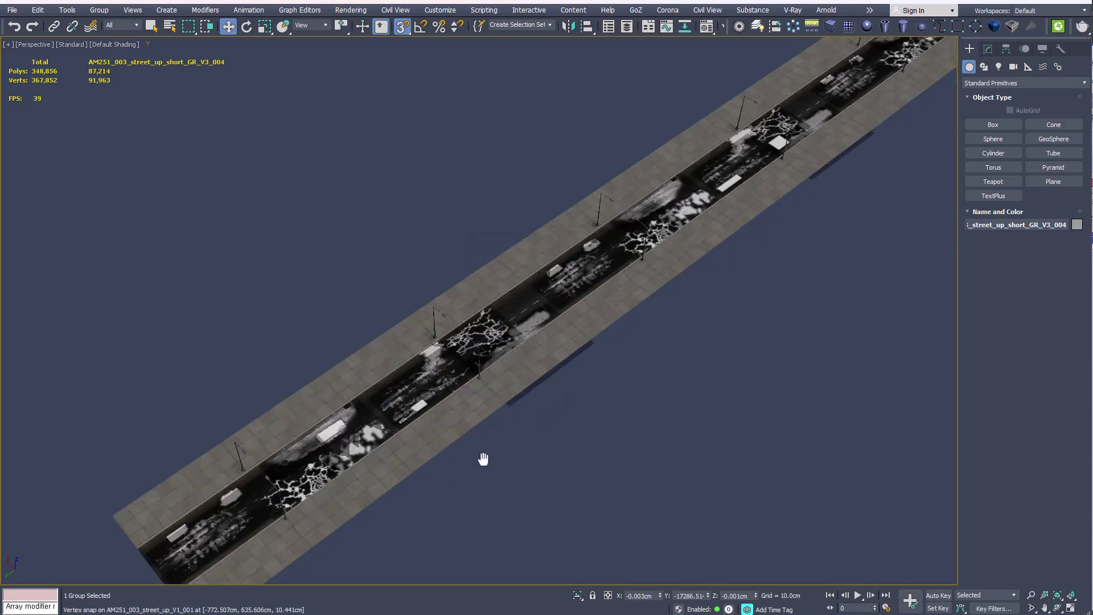
scroll(447, 483, "down", 4)
middle_click_drag(490, 442, 281, 524)
scroll(513, 371, "up", 2)
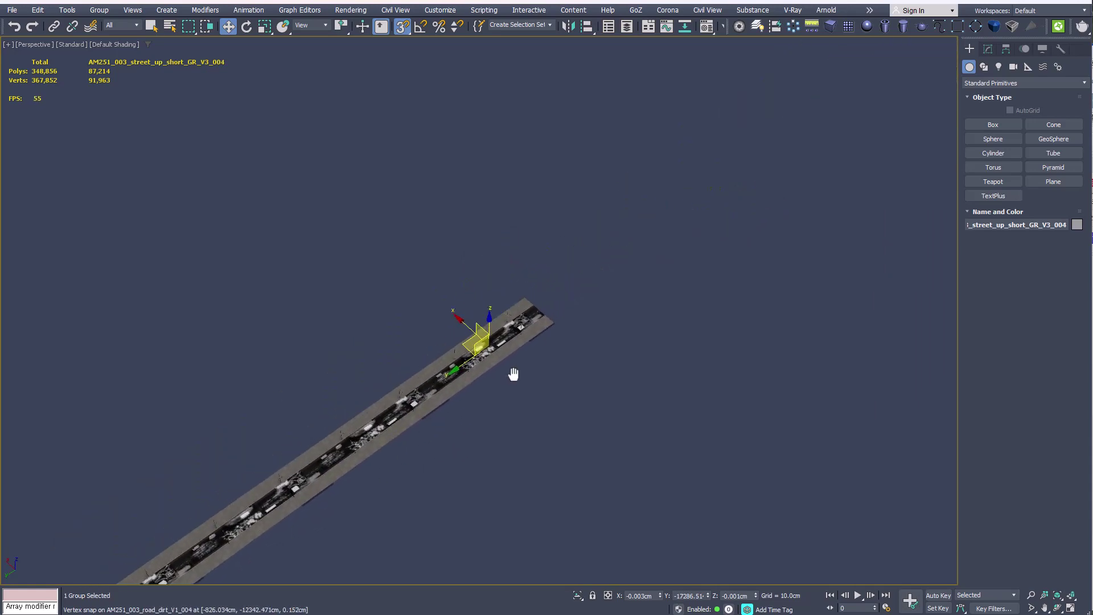
scroll(508, 363, "up", 2)
scroll(508, 363, "up", 3)
Open the Renders folder and browse the previews for the AM251_023 intersection.
key("alt+Tab")
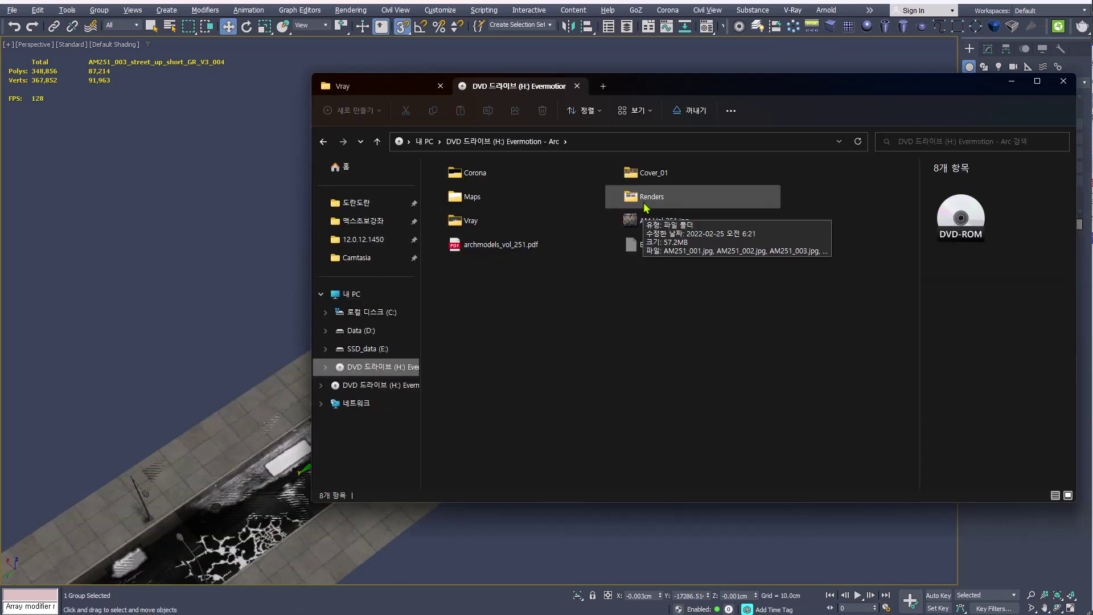
double_click(648, 200)
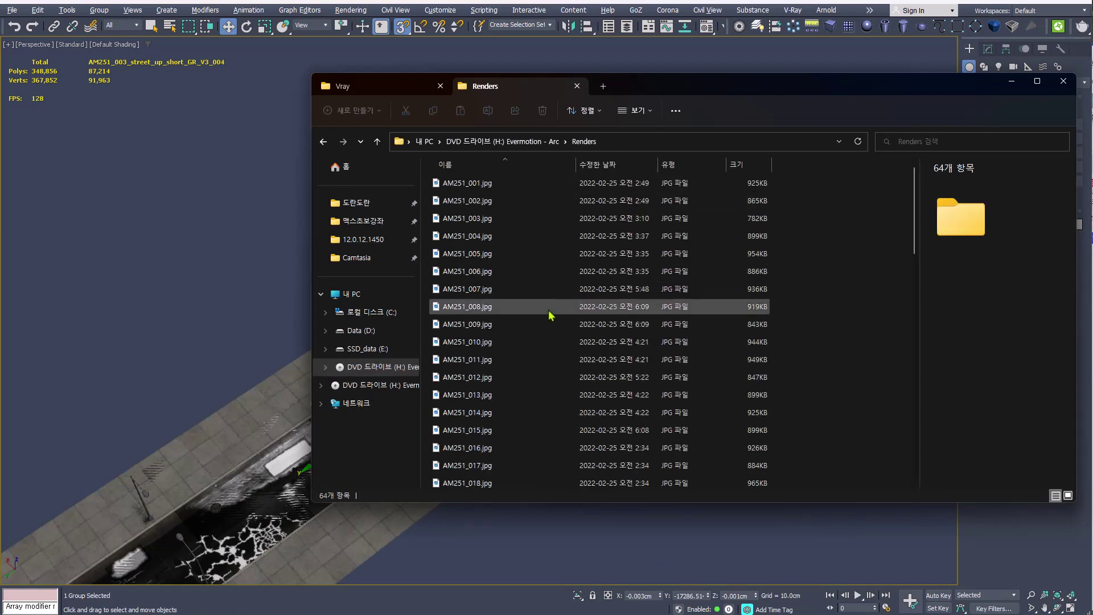
scroll(550, 315, "up", 1, "ctrl")
scroll(546, 314, "up", 2, "ctrl")
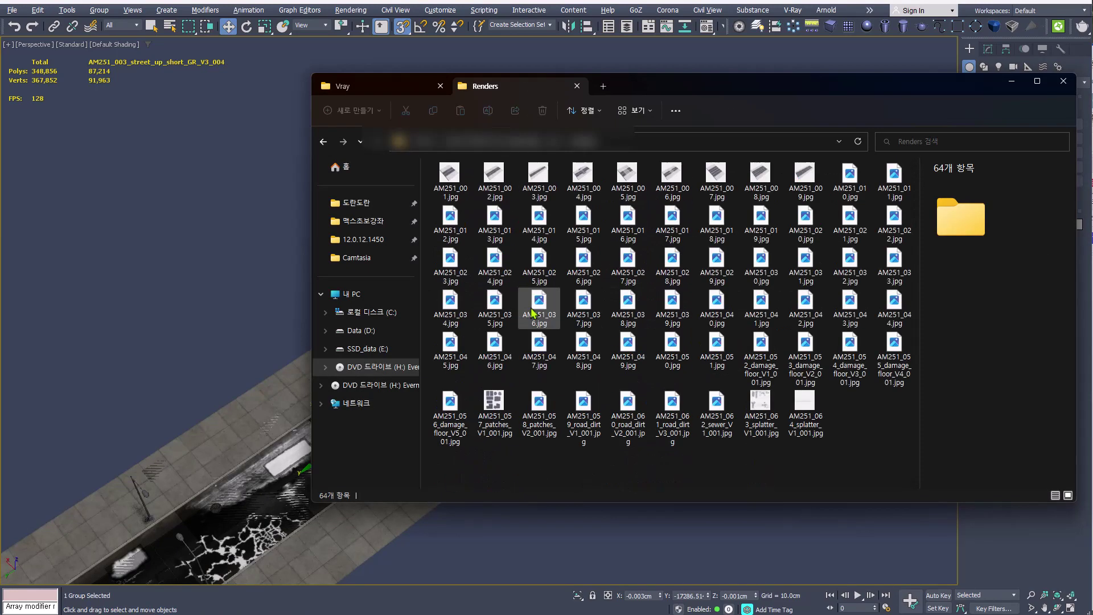
scroll(534, 313, "up", 1, "ctrl")
scroll(533, 314, "up", 1, "ctrl")
scroll(532, 314, "up", 2, "ctrl")
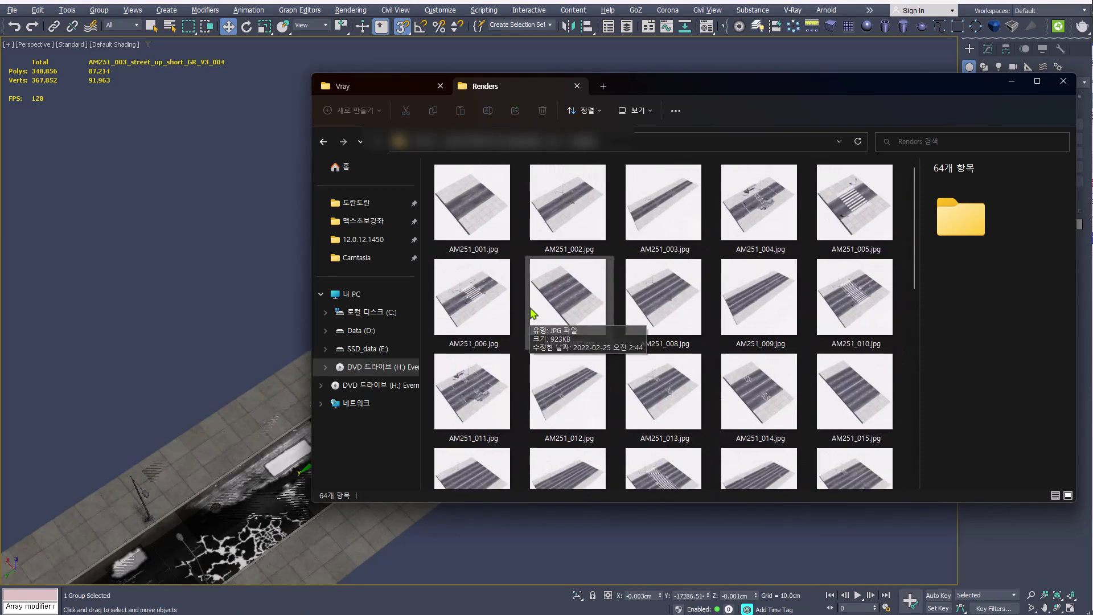
scroll(532, 313, "up", 1, "ctrl")
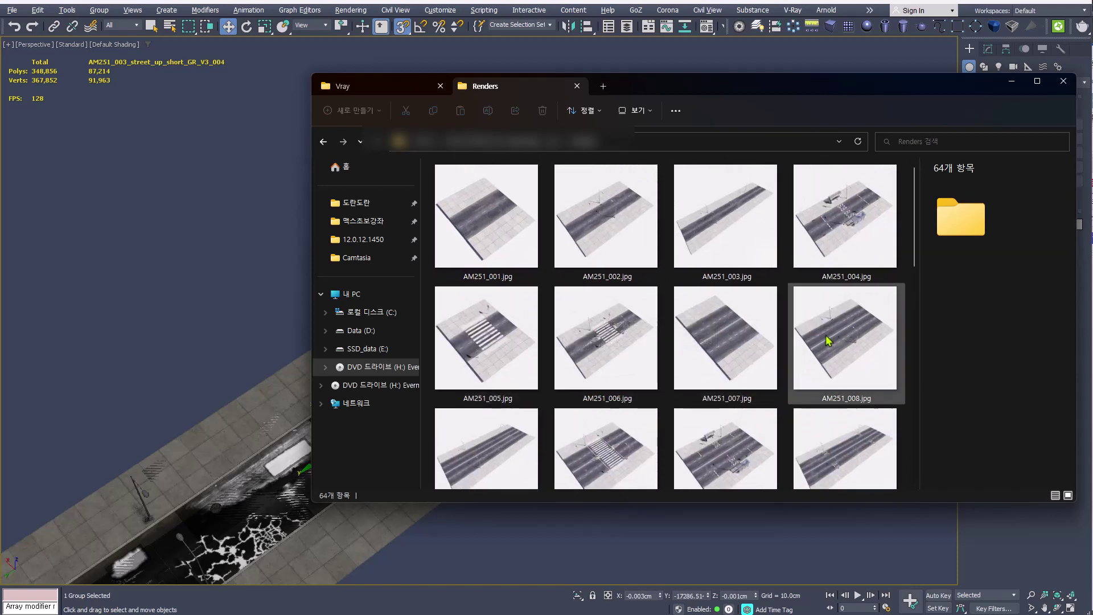
scroll(809, 335, "down", 2)
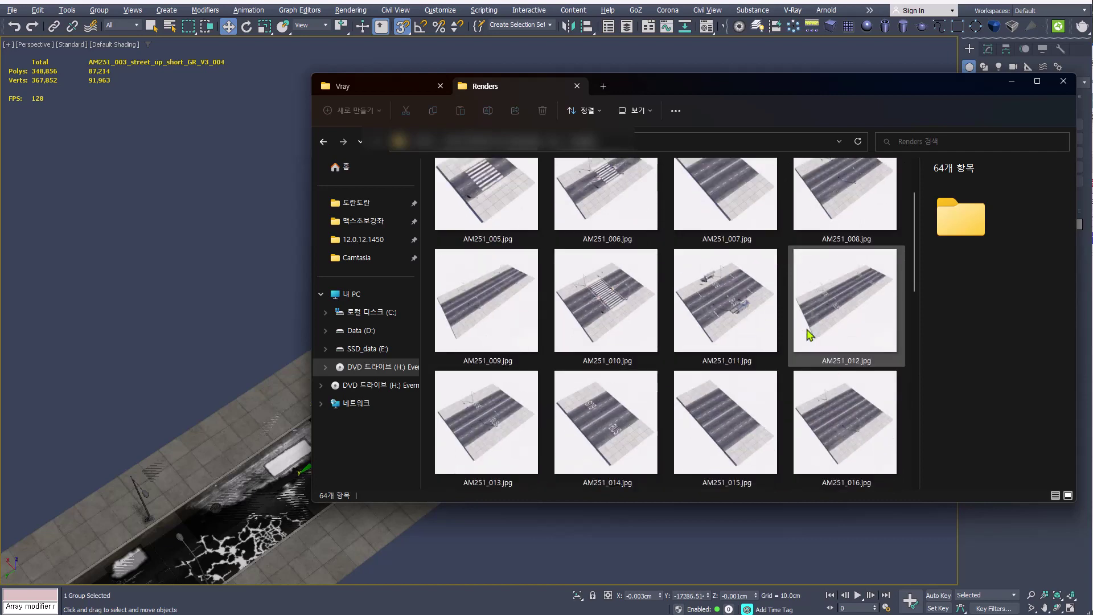
scroll(808, 334, "down", 2)
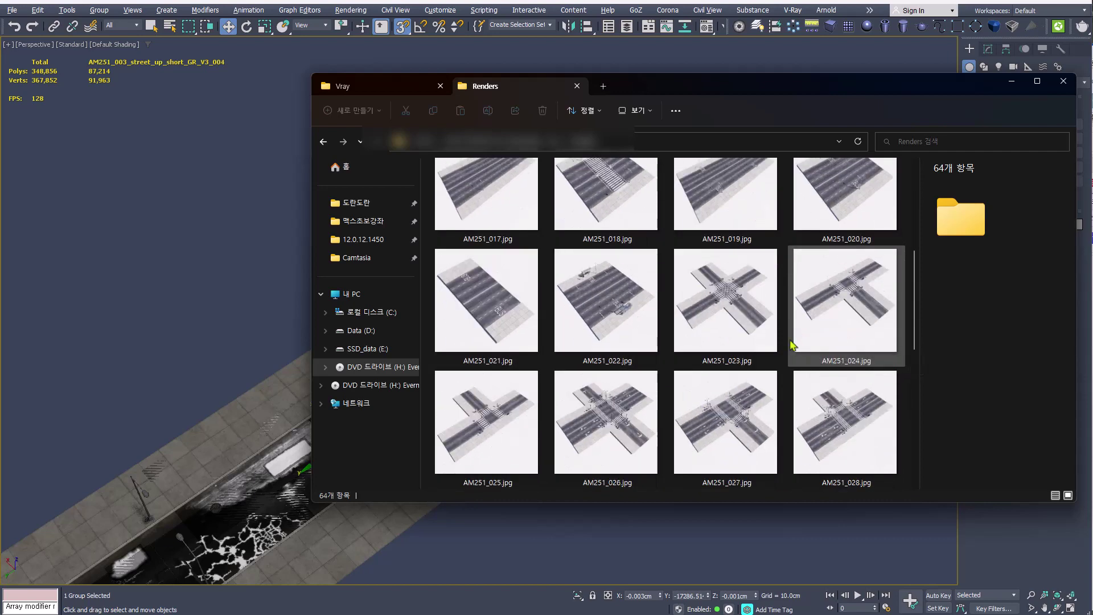
mouse_move(726, 301)
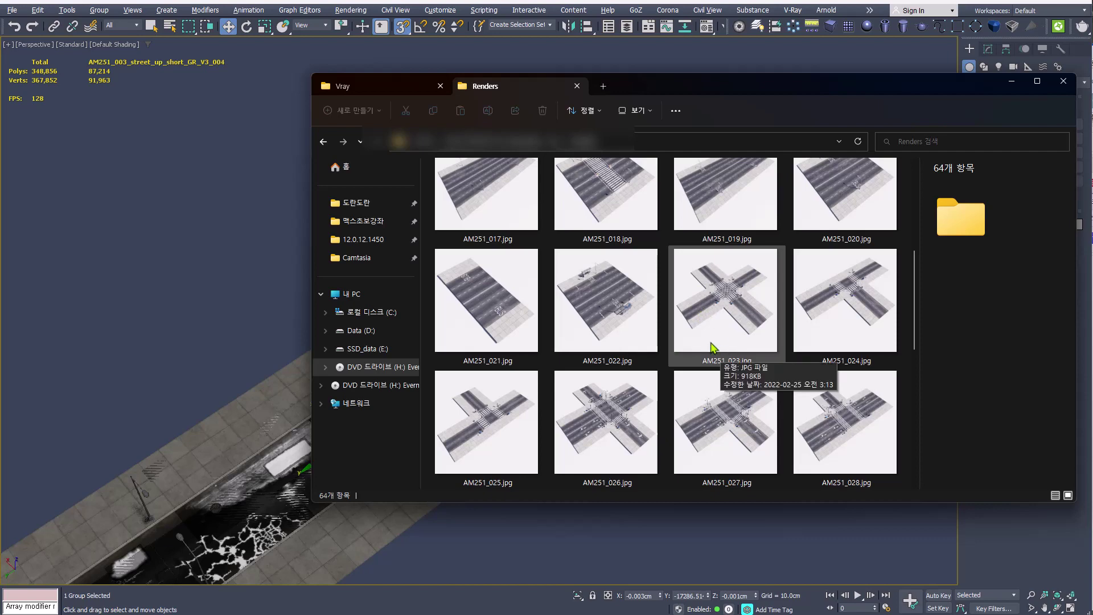
Drag AM251_023_Vray.max from the Vray folder into the 3ds Max viewport.
left_click(399, 89)
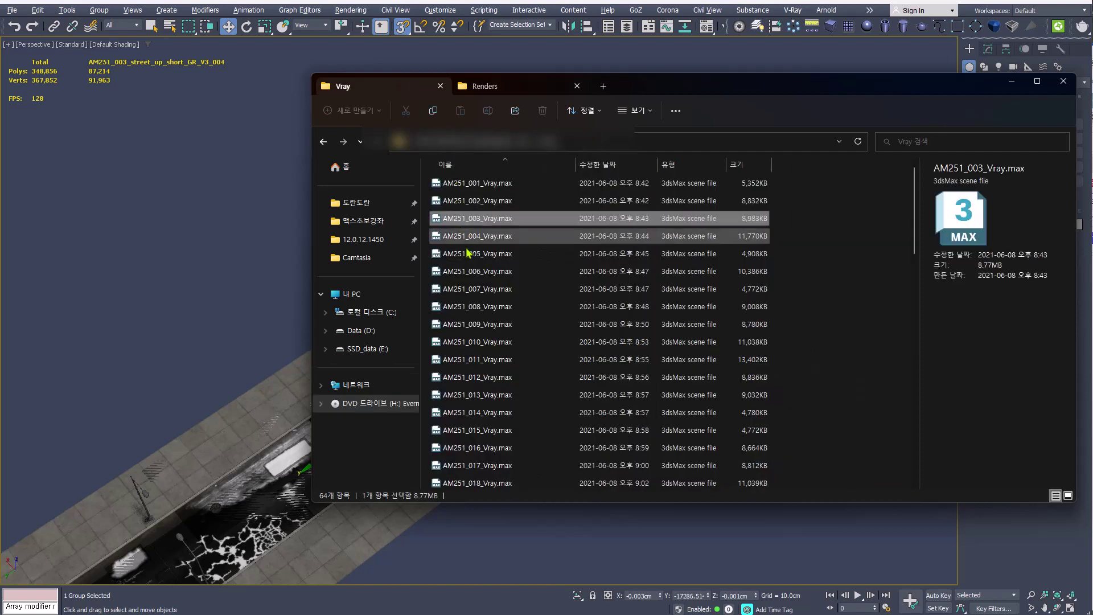
scroll(486, 348, "down", 3)
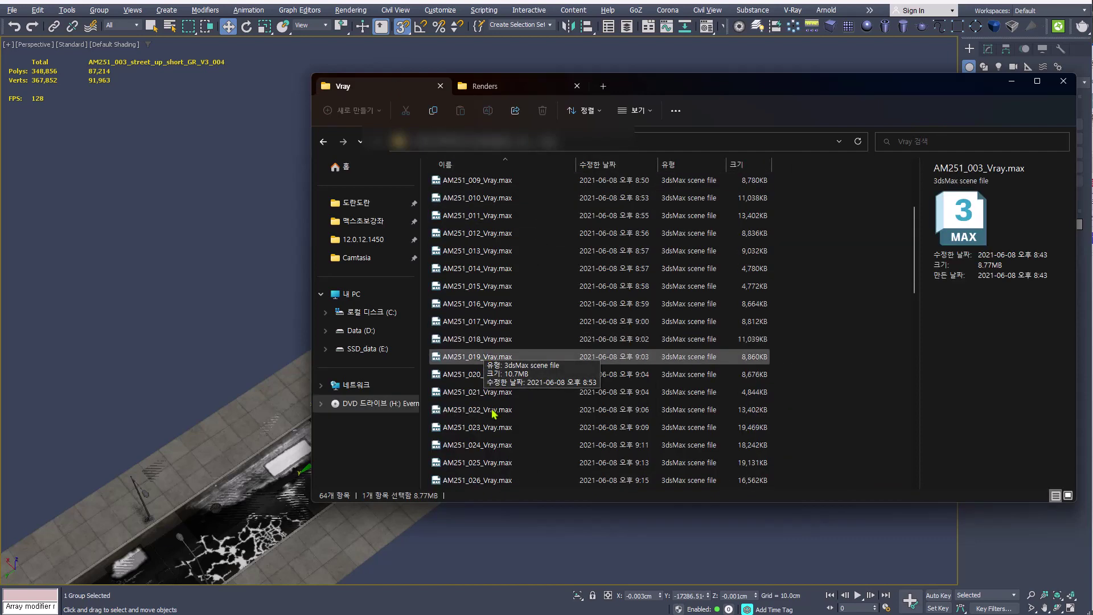
left_click_drag(484, 428, 213, 322)
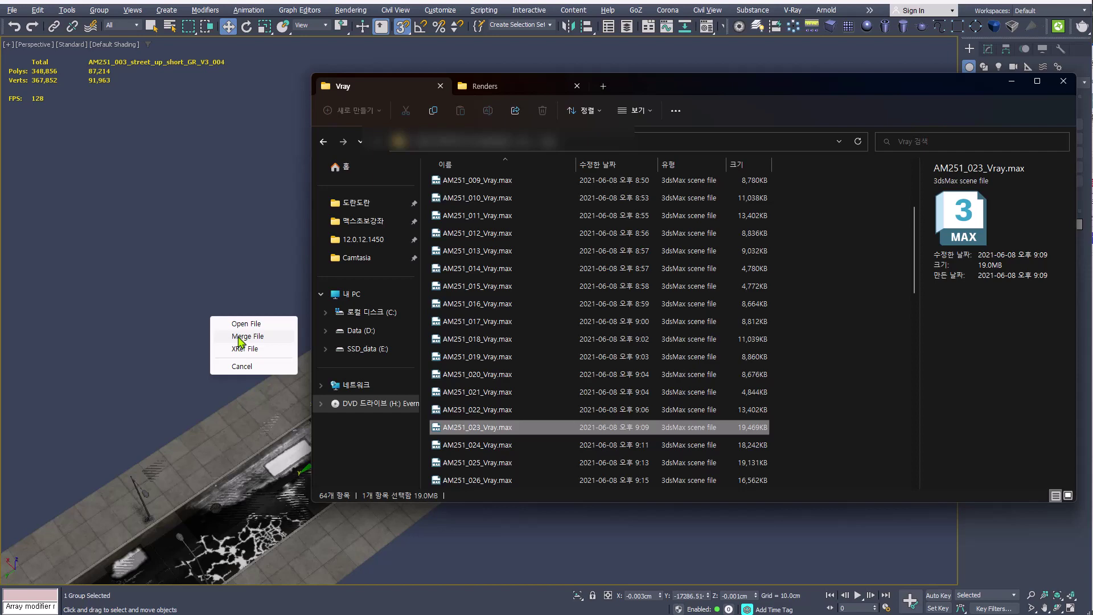
Merge the AM251_023 intersection, auto-renaming all clashing materials, and place it in the scene.
left_click(240, 337)
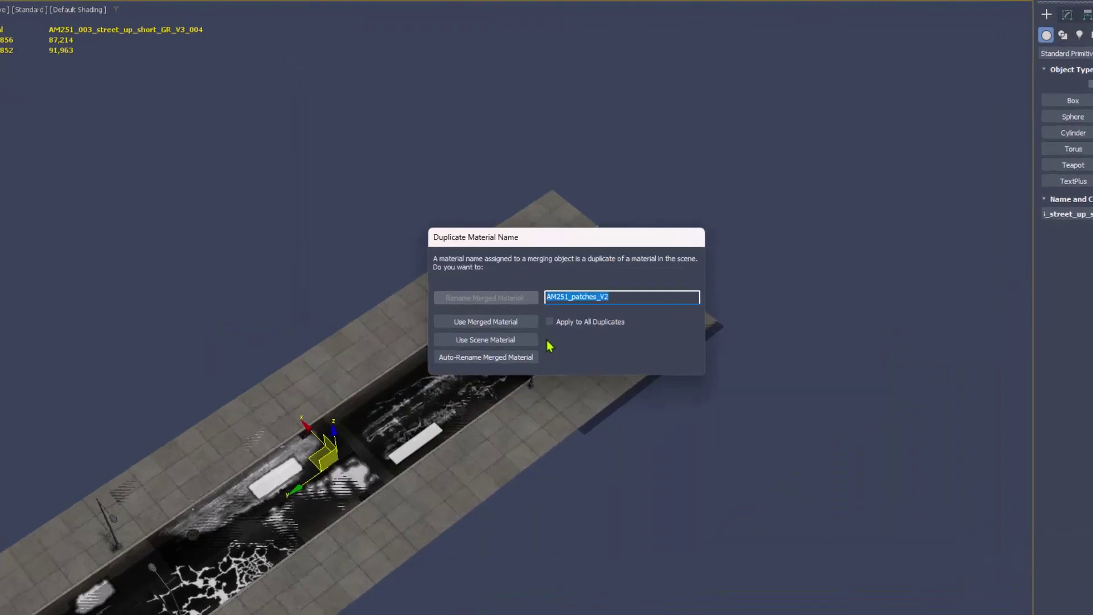
left_click(641, 330)
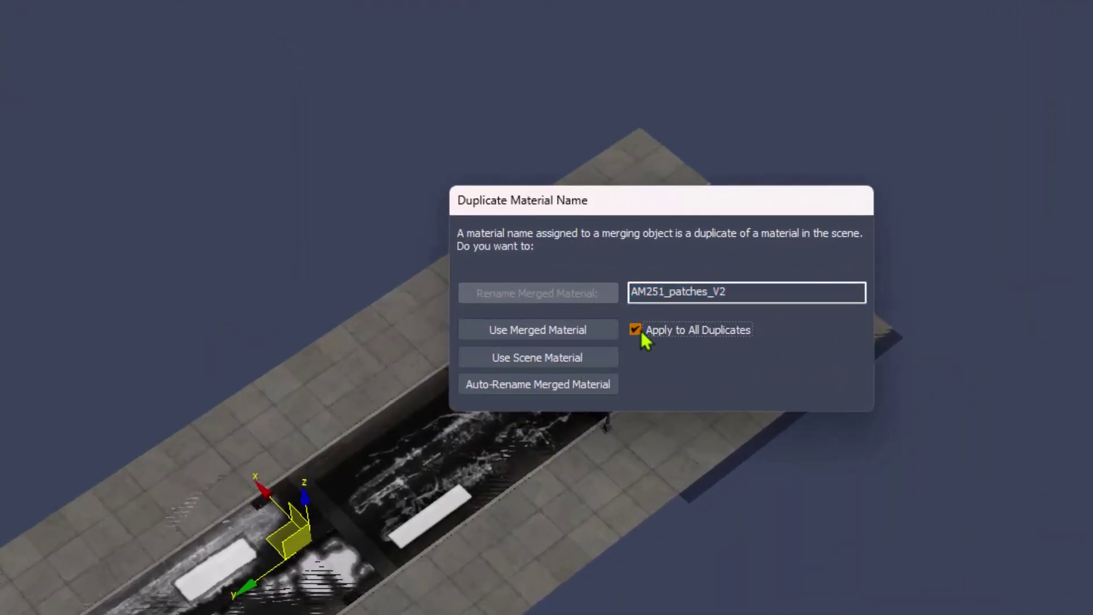
left_click(526, 391)
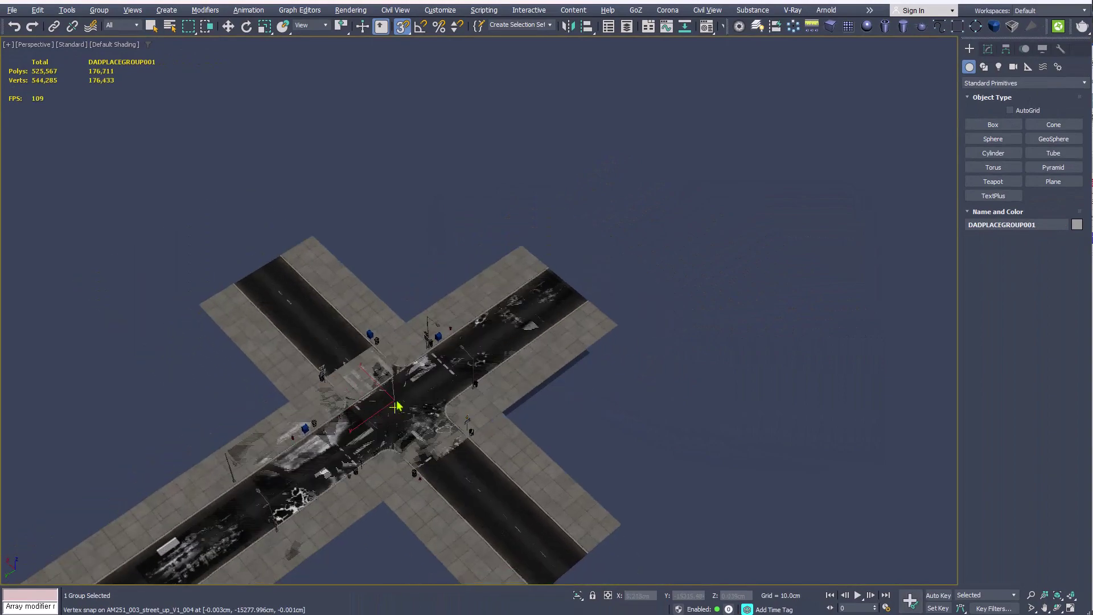
left_click(713, 182)
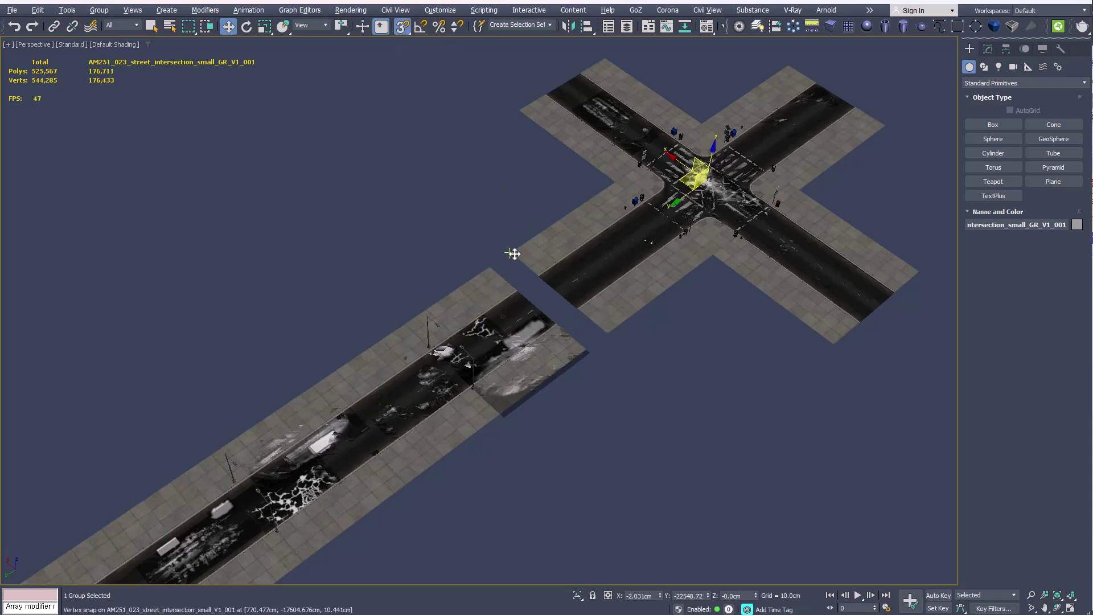
Snap the intersection onto the end of street_up_V1_004 and frame the joined roads.
left_click_drag(514, 254, 497, 265)
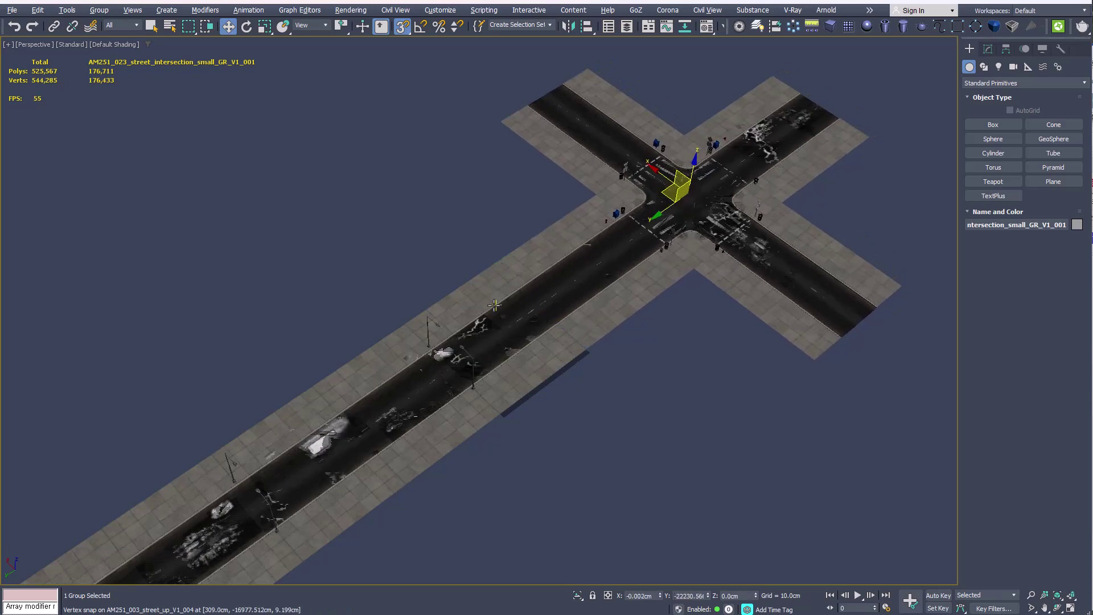
scroll(497, 266, "up", 5)
scroll(494, 272, "up", 5)
scroll(488, 281, "down", 3)
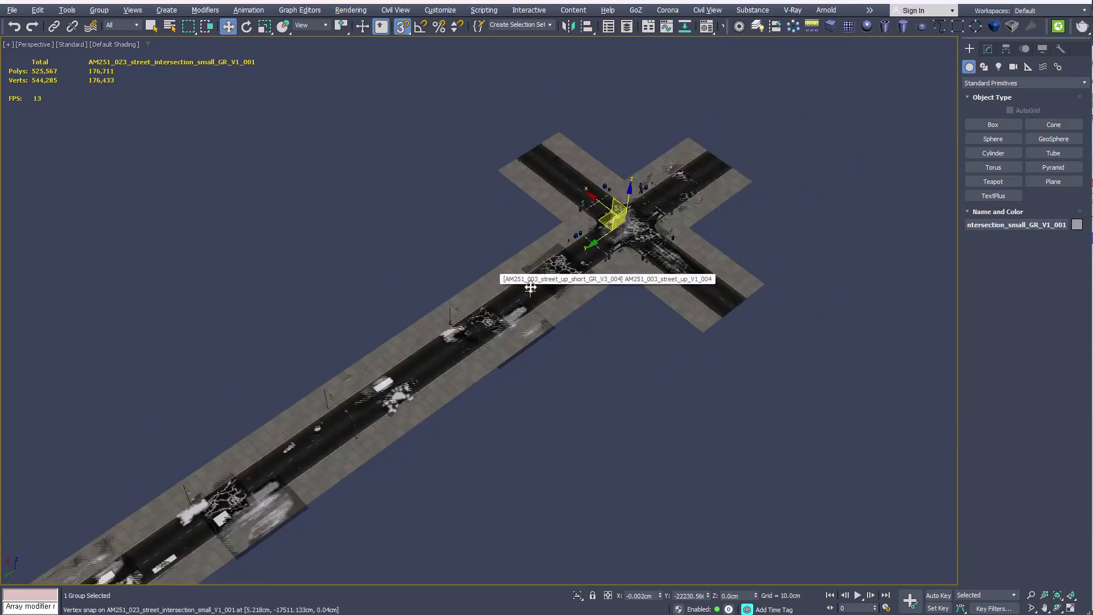
mouse_move(519, 310)
middle_mouse_down()
mouse_move(278, 432)
mouse_move(290, 386)
middle_mouse_up()
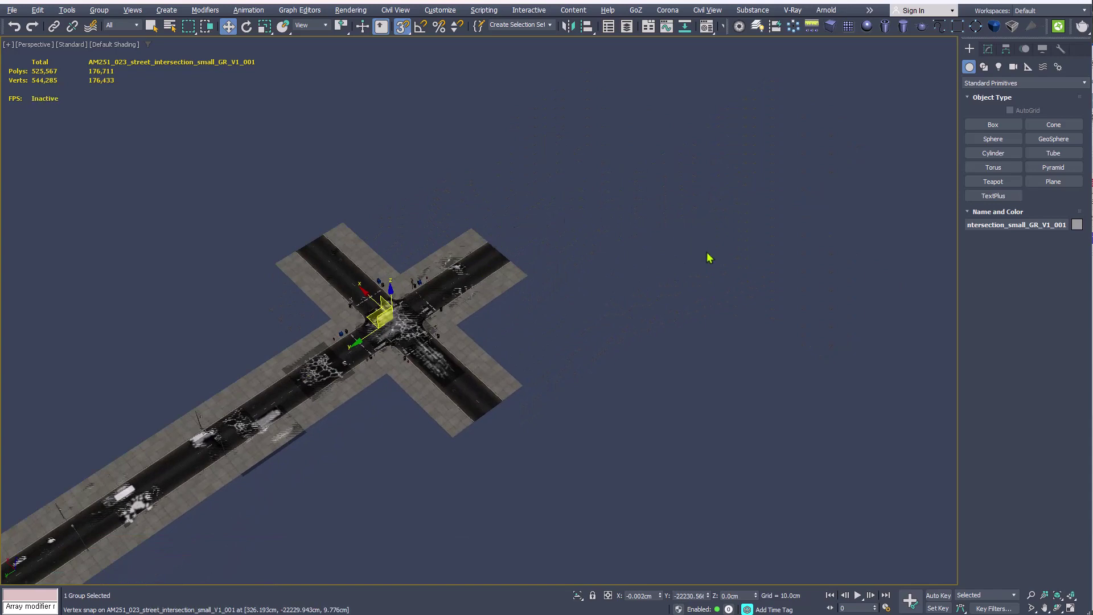
Find the curve preview and drag AM251_046_Vray.max from the Vray folder into the viewport.
key("alt+Tab")
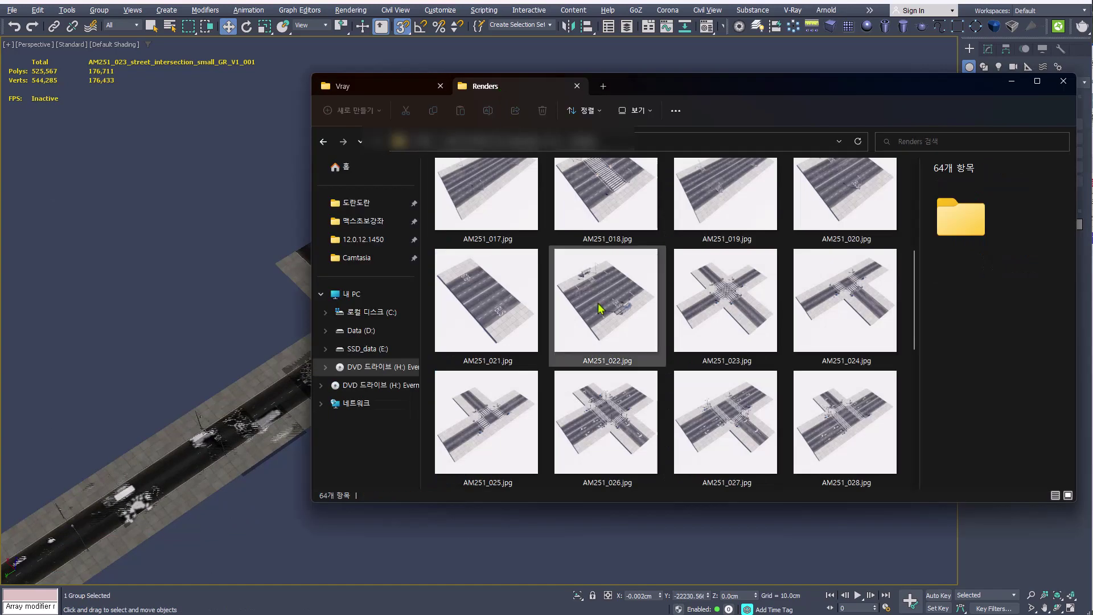
scroll(600, 309, "down", 3)
scroll(600, 310, "down", 2)
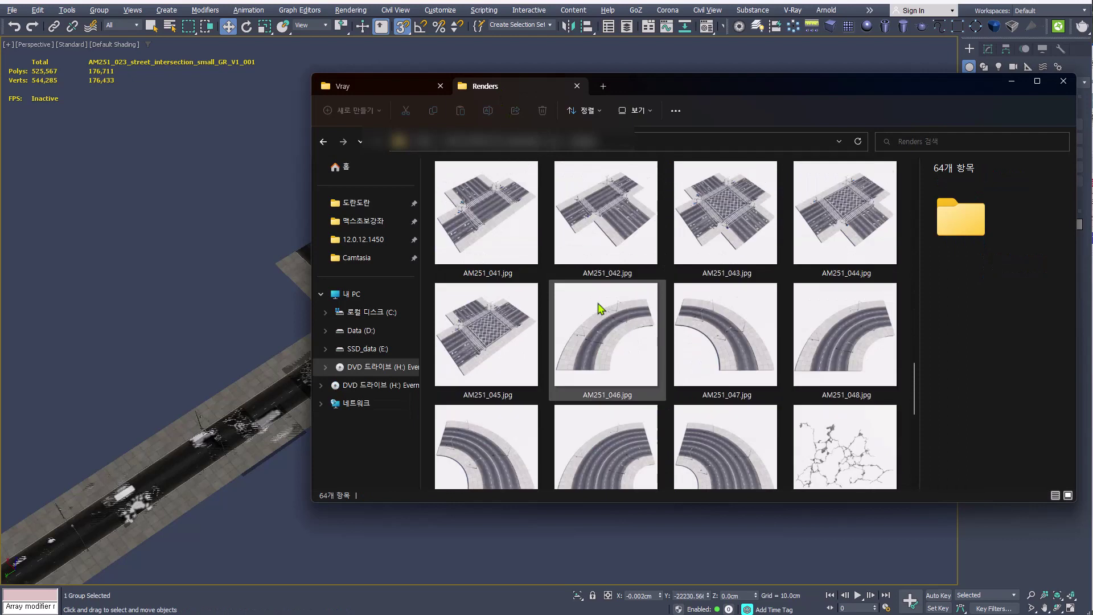
mouse_move(606, 335)
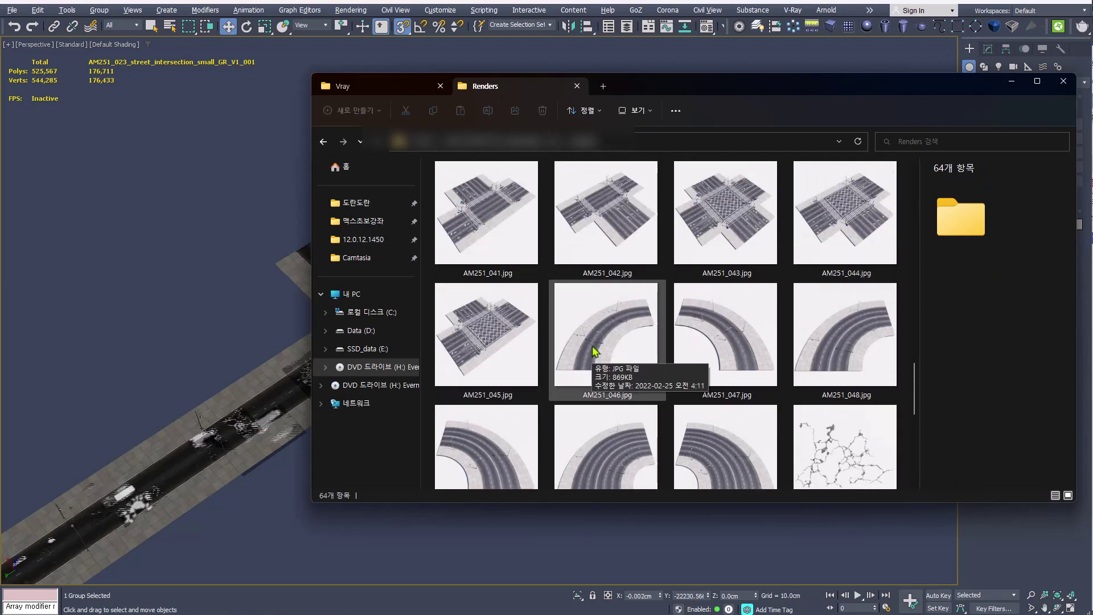
scroll(594, 351, "up", 2)
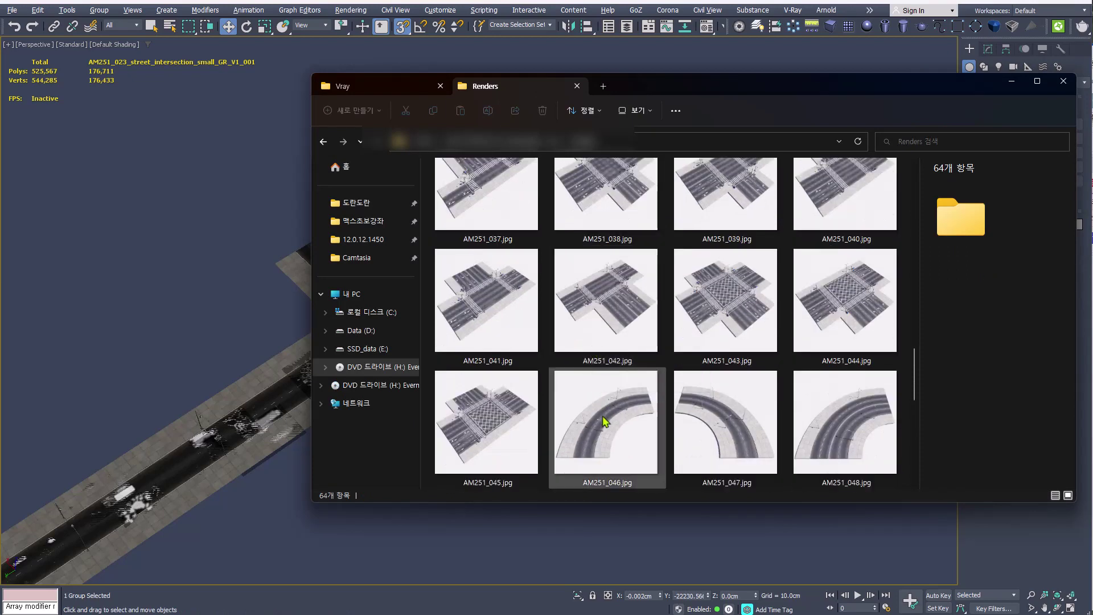
scroll(604, 422, "down", 2)
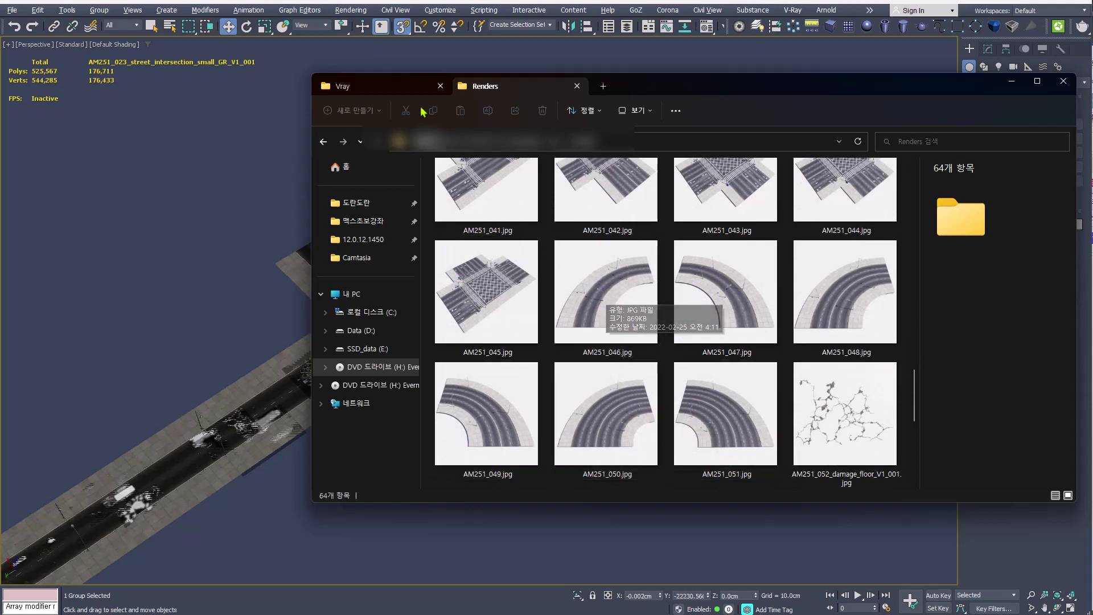
left_click(391, 90)
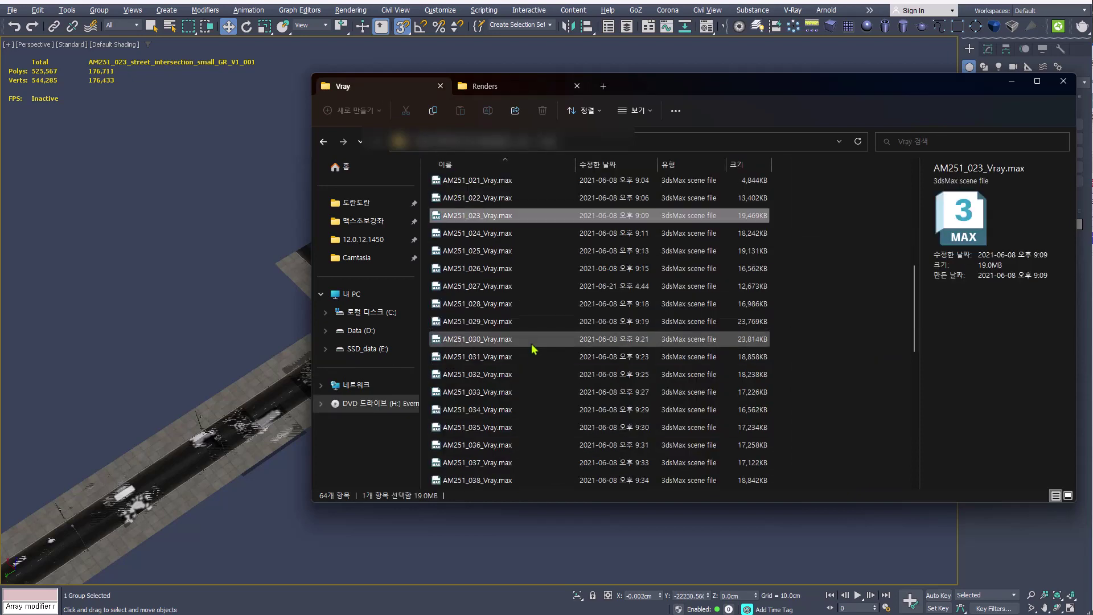
scroll(481, 433, "down", 1)
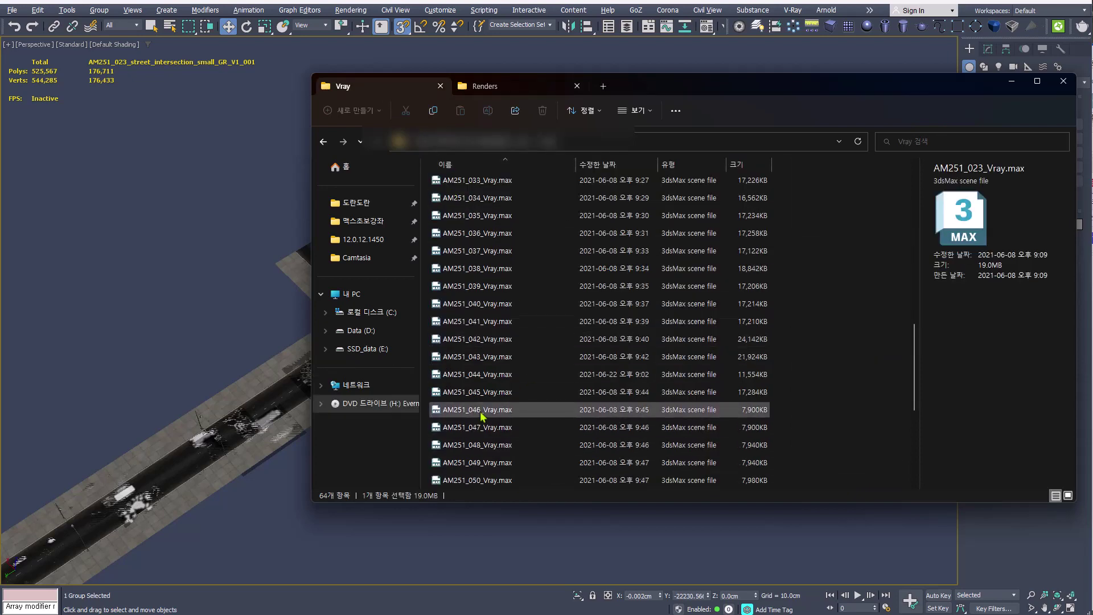
mouse_move(478, 412)
left_mouse_down()
mouse_move(333, 353)
mouse_move(176, 257)
left_mouse_up()
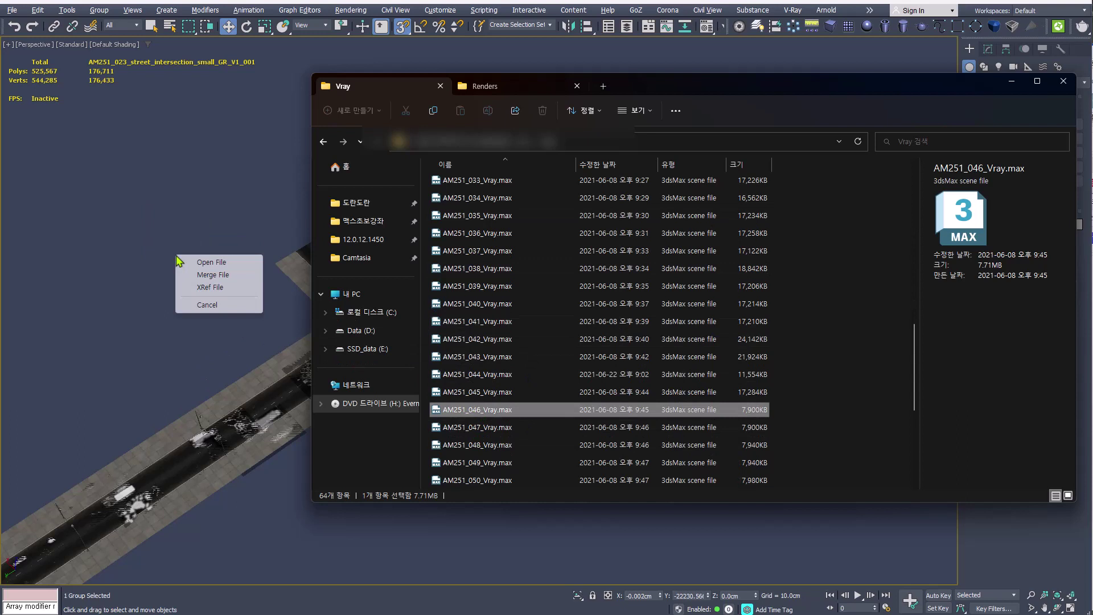
Merge the AM251_046 curved road, auto-renaming all clashing materials, and place it beside the intersection.
left_click(214, 277)
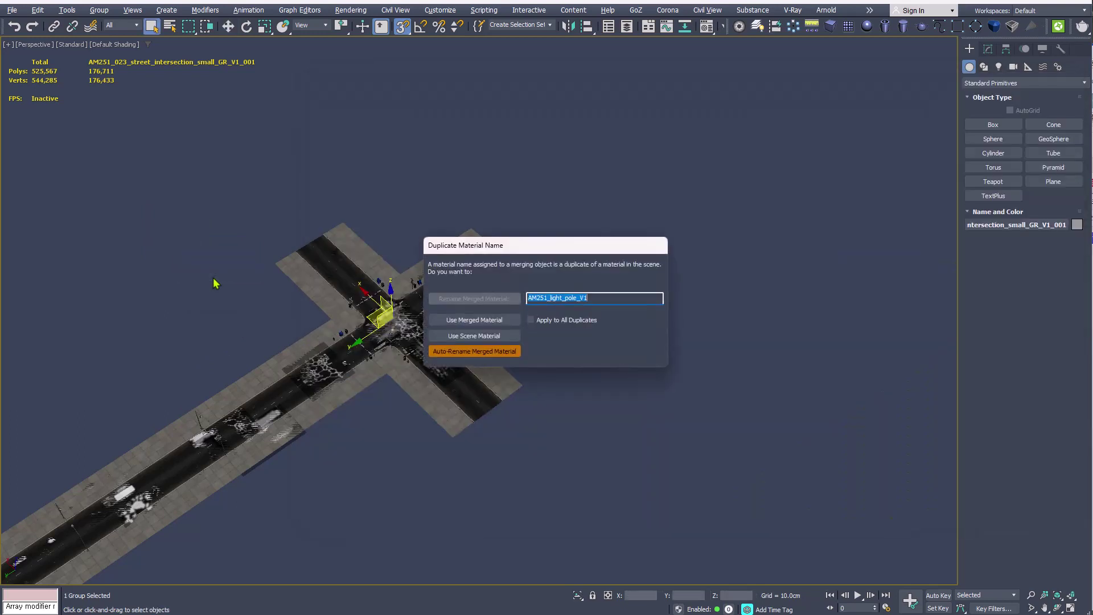
left_click(530, 321)
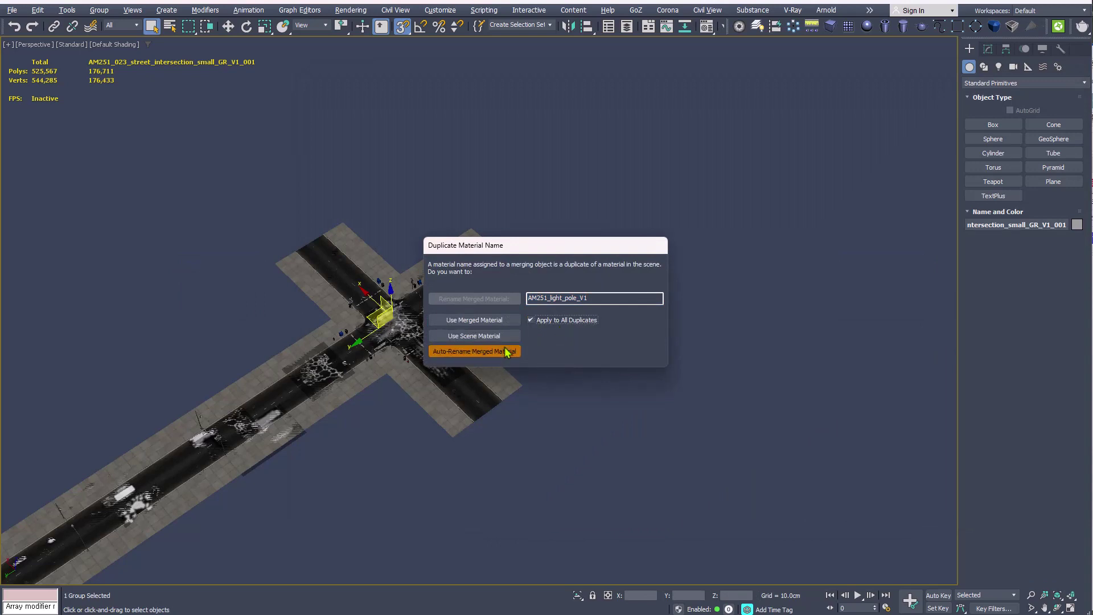
left_click(482, 351)
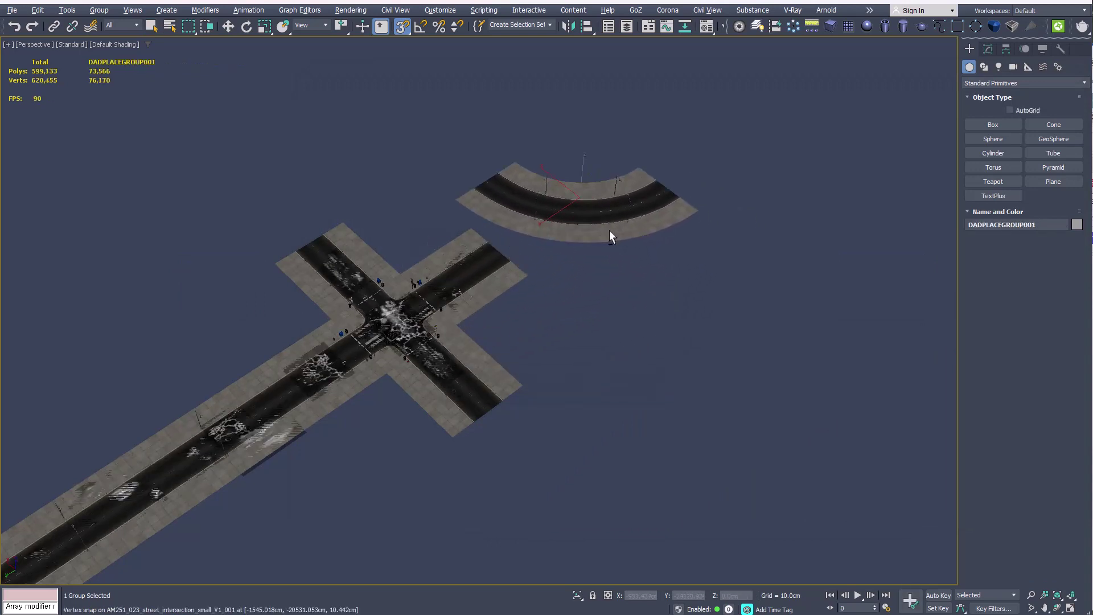
left_click(734, 263)
left_click_drag(734, 264, 659, 262)
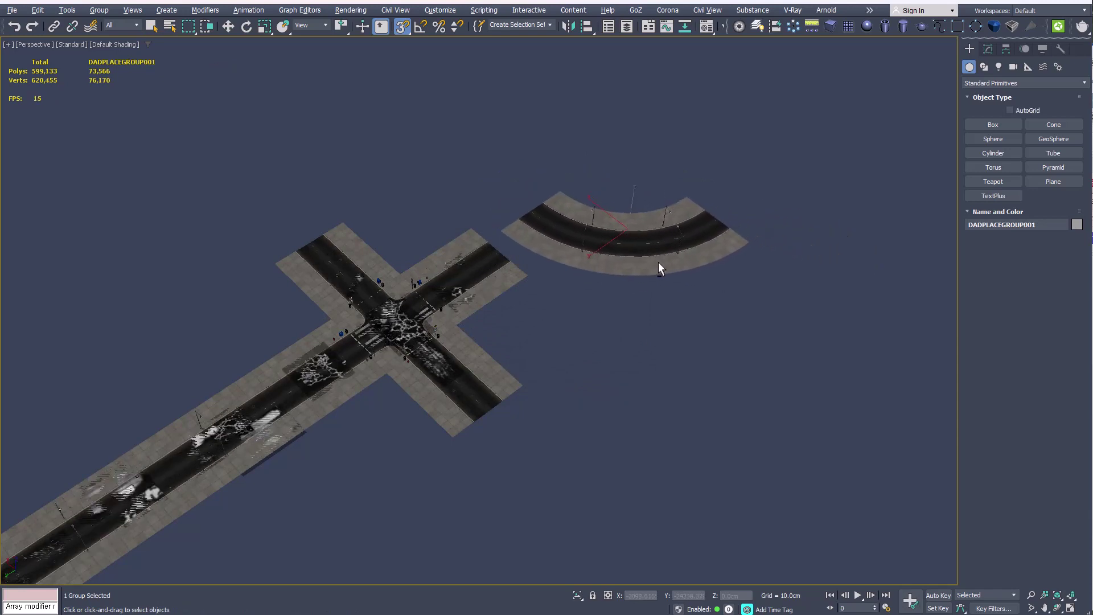
Rotate the curved road about 180° to turn it around.
key("w")
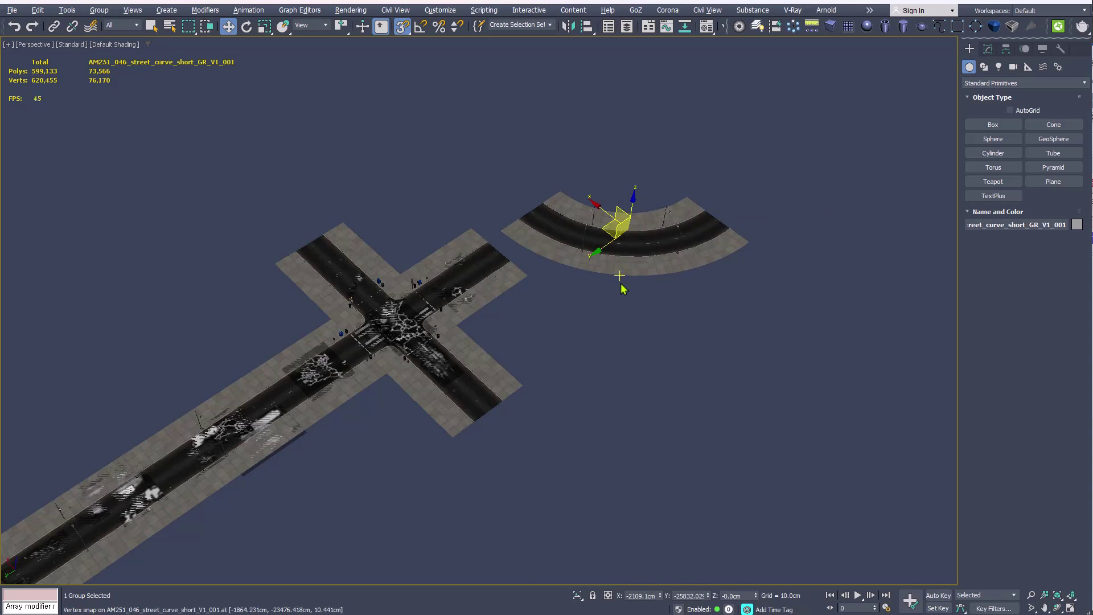
key("e")
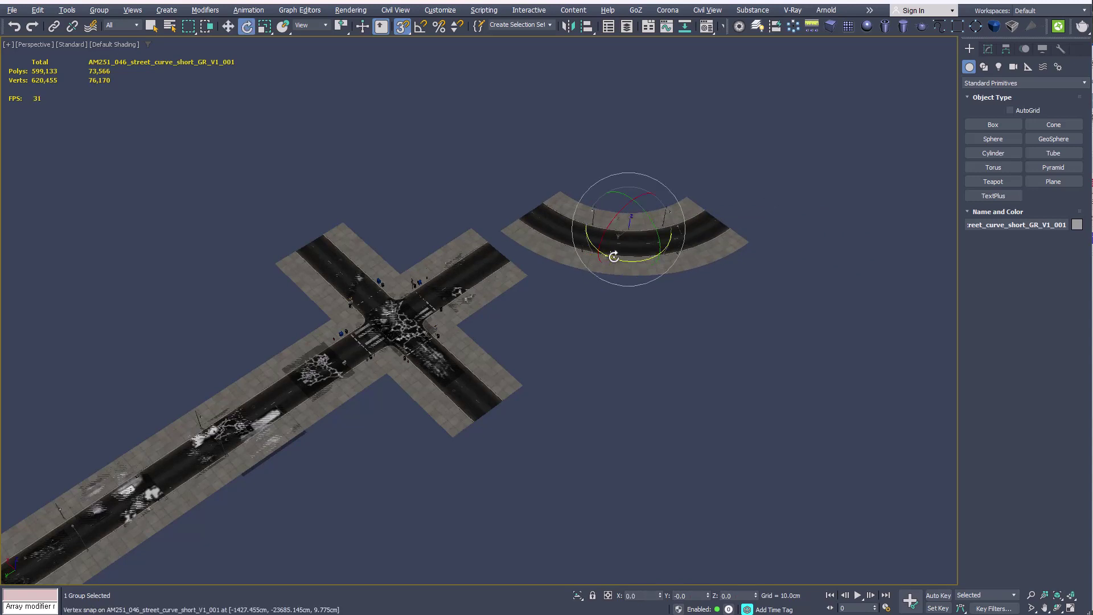
left_click_drag(613, 256, 839, 207)
scroll(615, 246, "up", 3)
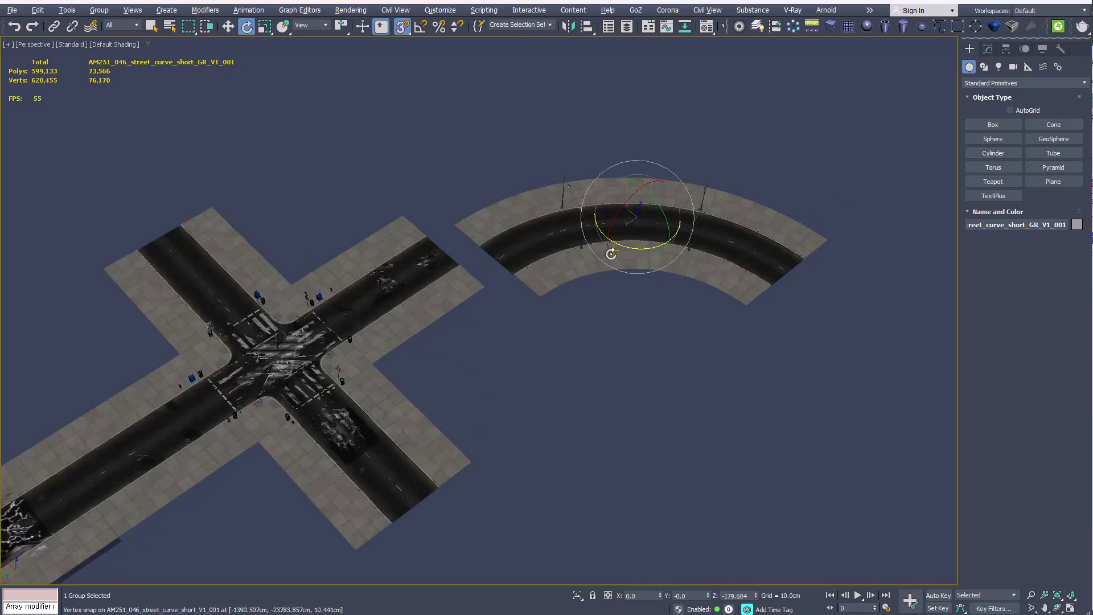
Snap the curve's end onto the intersection's upper-right arm and inspect the joint.
key("w")
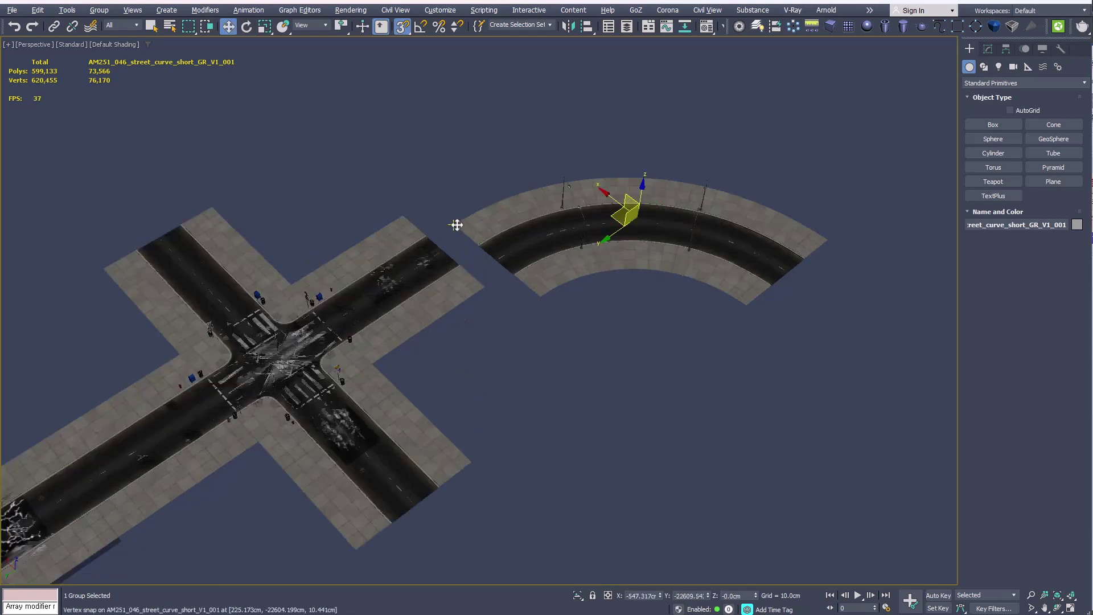
left_click_drag(458, 226, 408, 215)
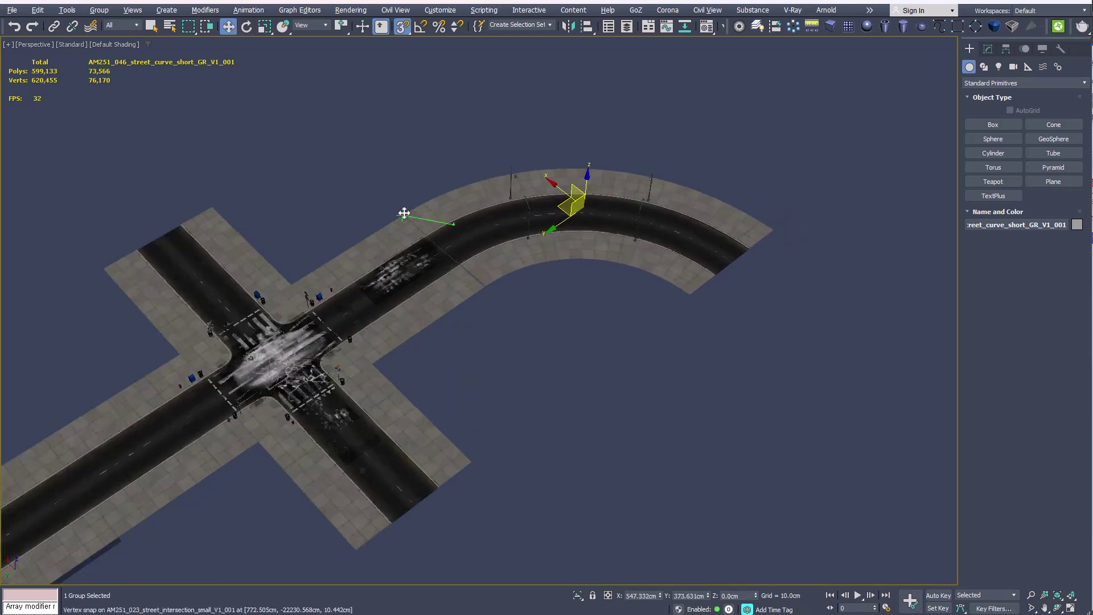
middle_click_drag(579, 413, 514, 332, "alt")
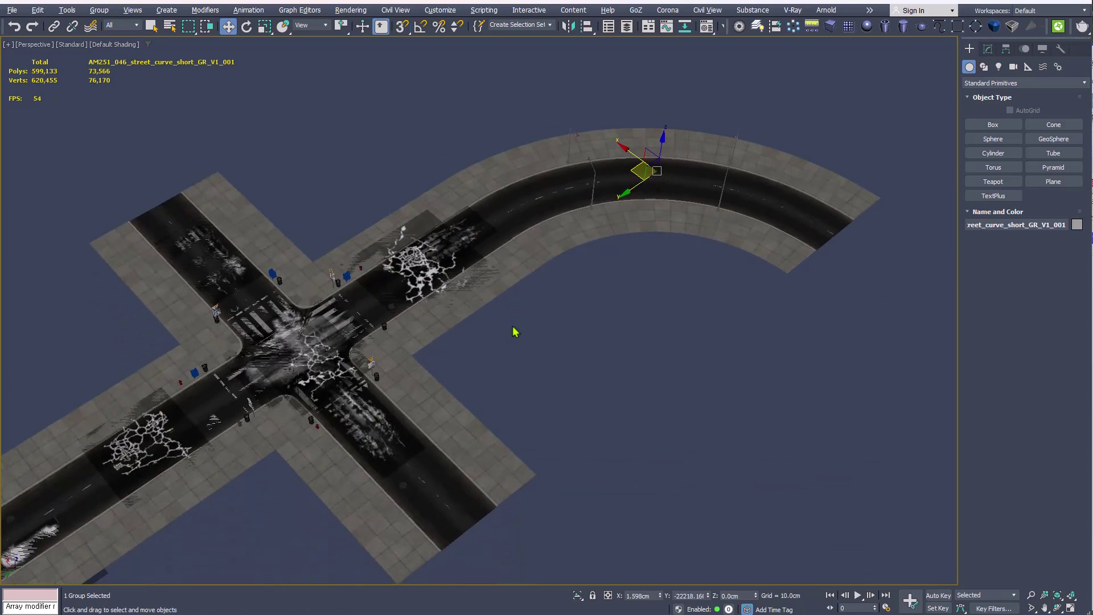
scroll(514, 332, "down", 3)
key("alt+Tab")
scroll(582, 323, "down", 5)
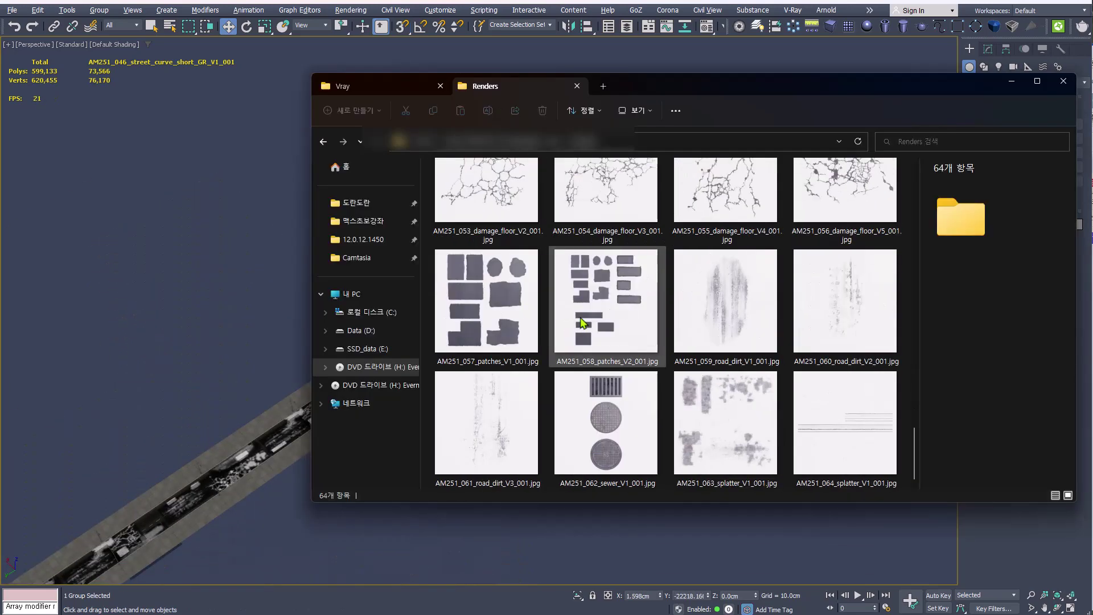
scroll(582, 323, "up", 1)
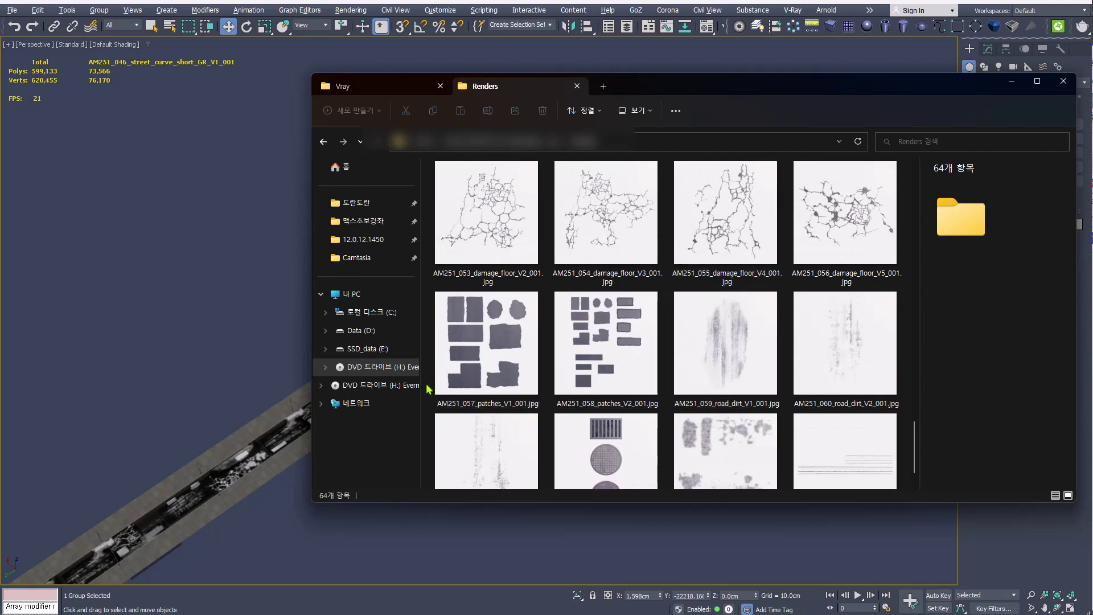
scroll(494, 350, "up", 5)
scroll(494, 349, "up", 3)
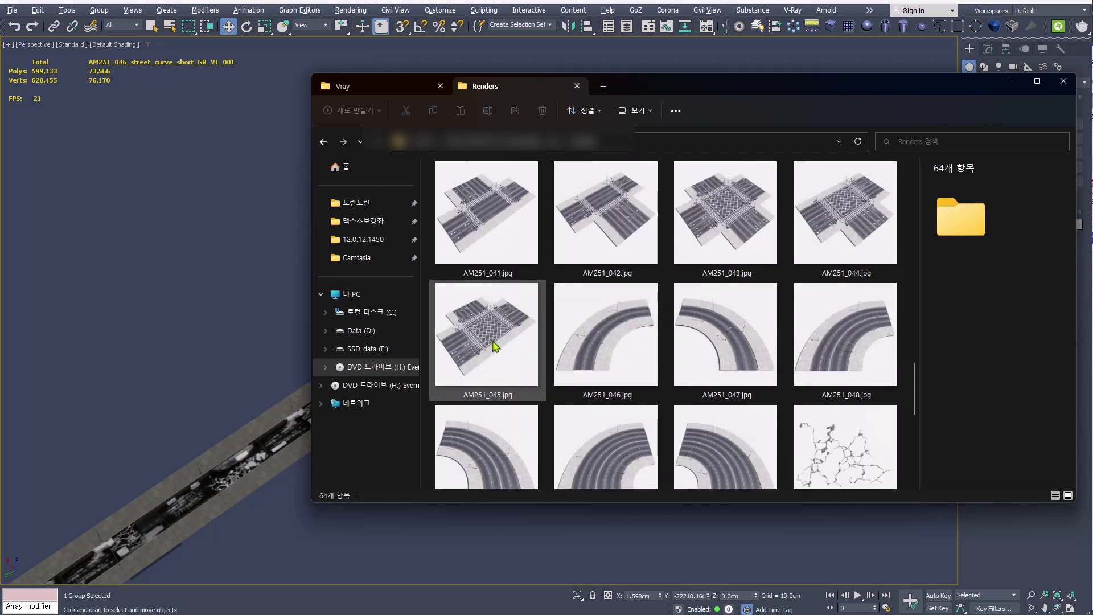
scroll(592, 335, "up", 3)
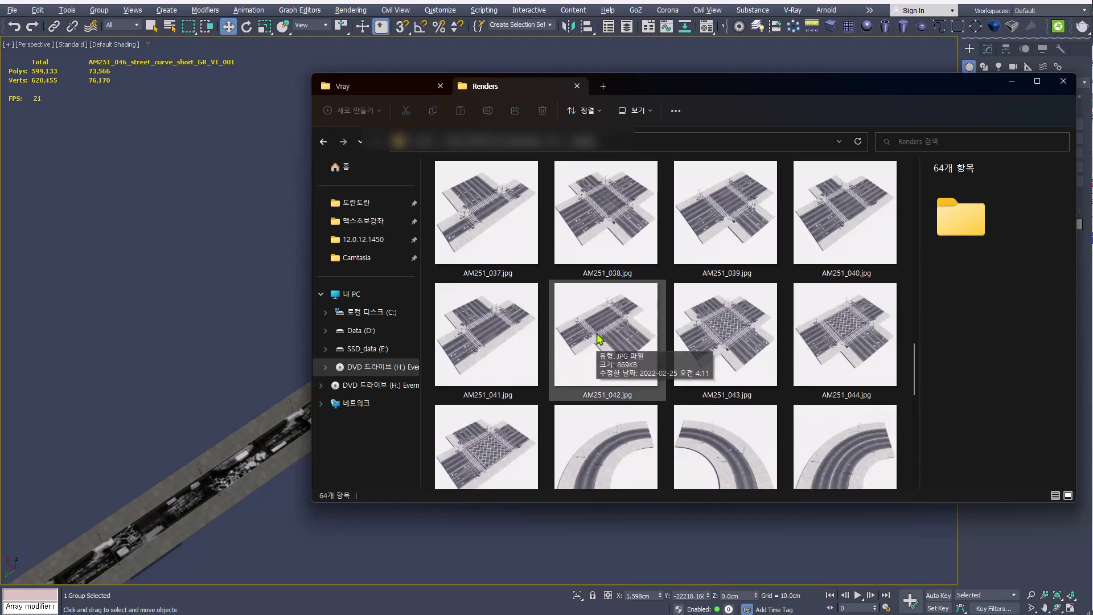
scroll(621, 337, "up", 15)
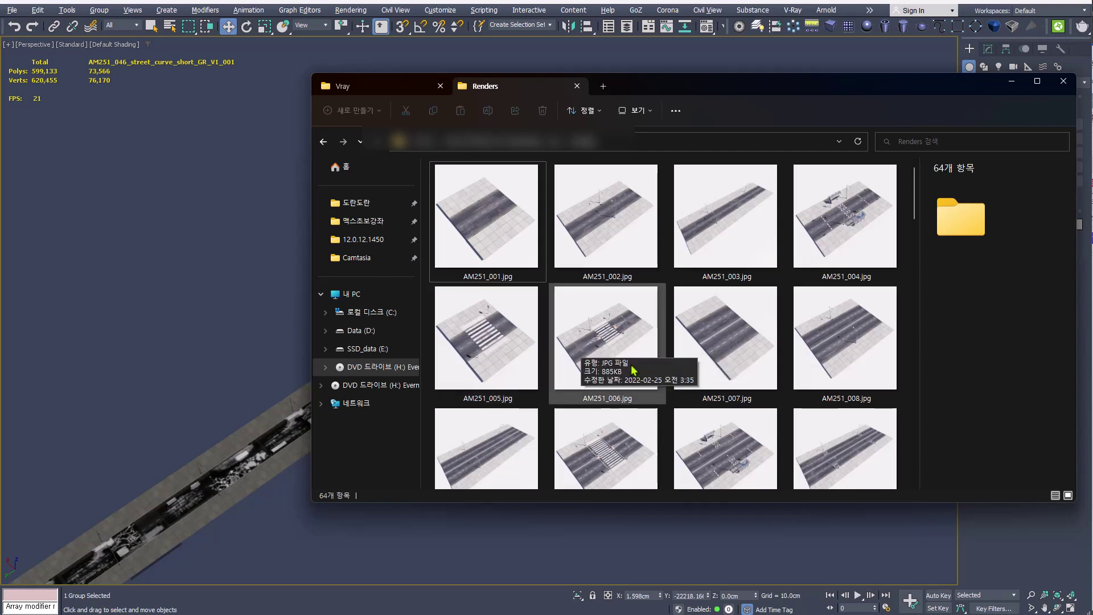
scroll(634, 369, "down", 10)
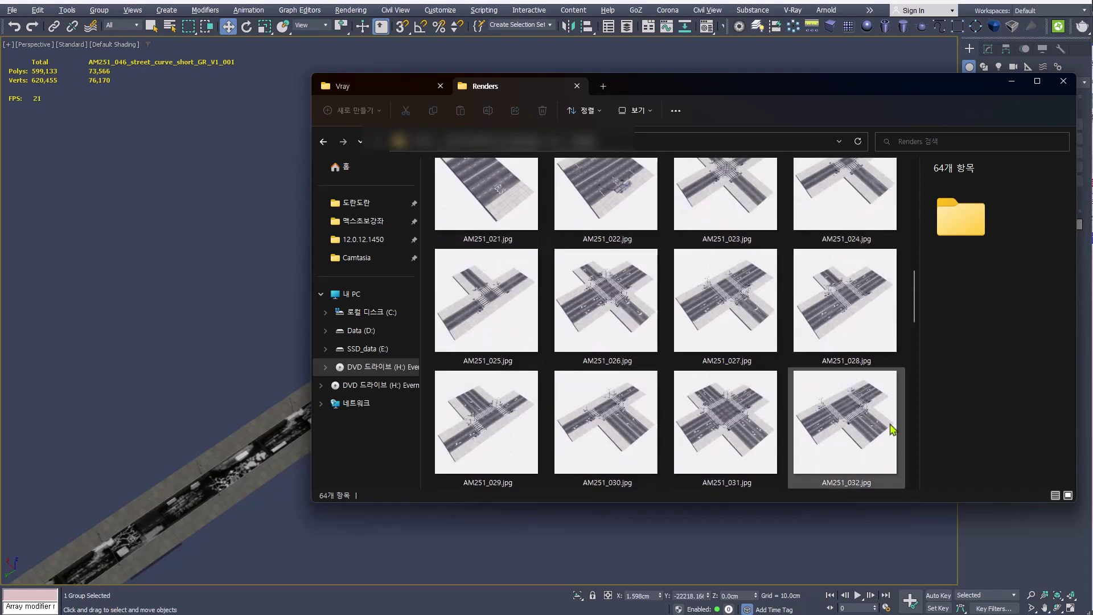